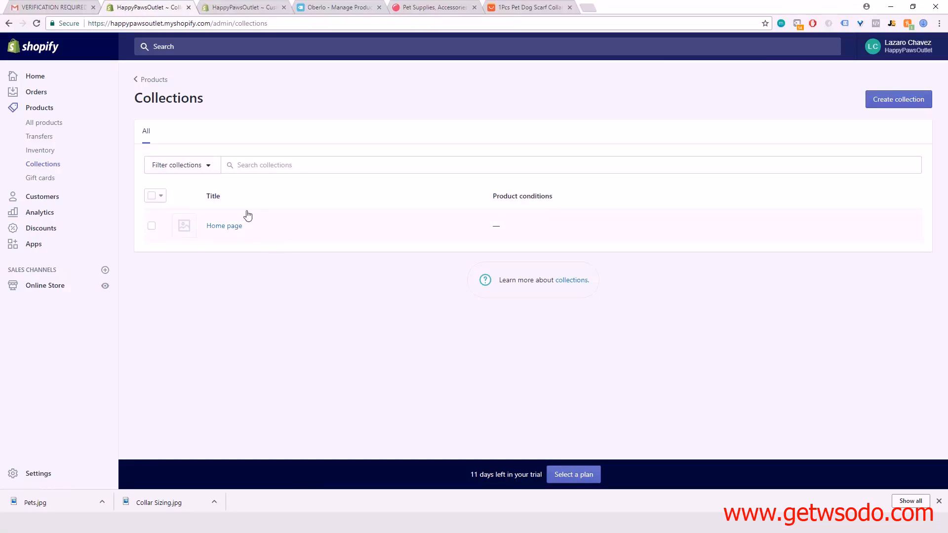
# Start a new collection titled "Dog Collars".
pyautogui.click(887, 101)
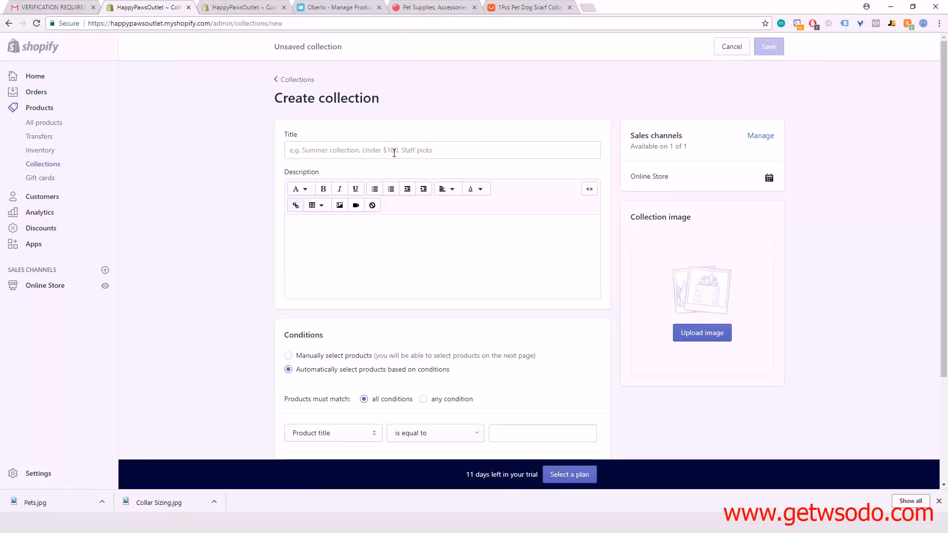
pyautogui.click(394, 153)
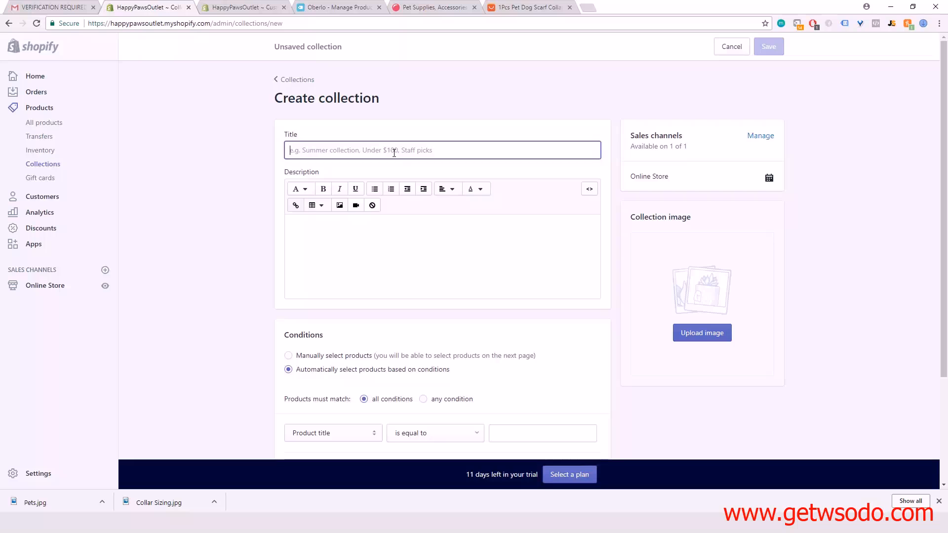
pyautogui.write('Collars')
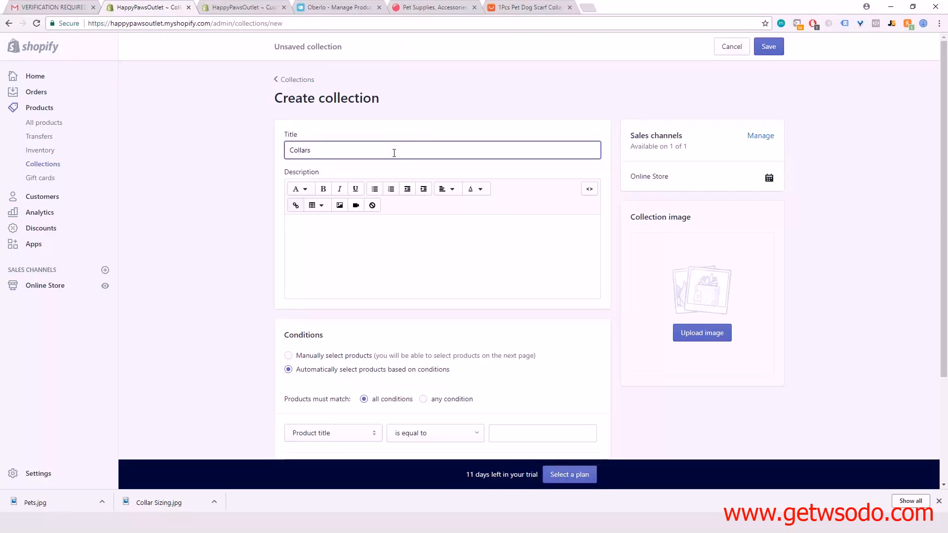
pyautogui.write('Dog')
pyautogui.scroll(-3, 235, 280)
pyautogui.scroll(3, 234, 280)
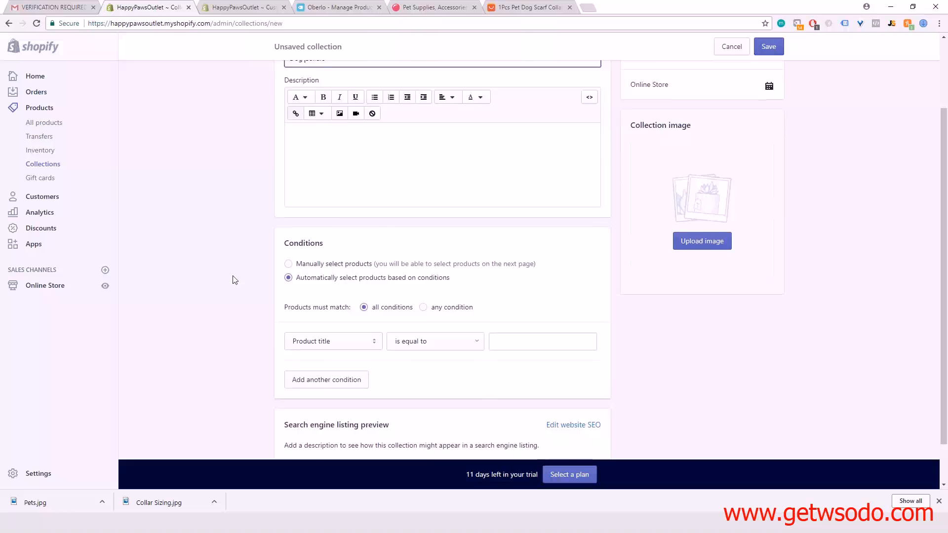
# Try automatic product selection for the collection with a condition that the product title contains a given text.
pyautogui.scroll(-3, 235, 280)
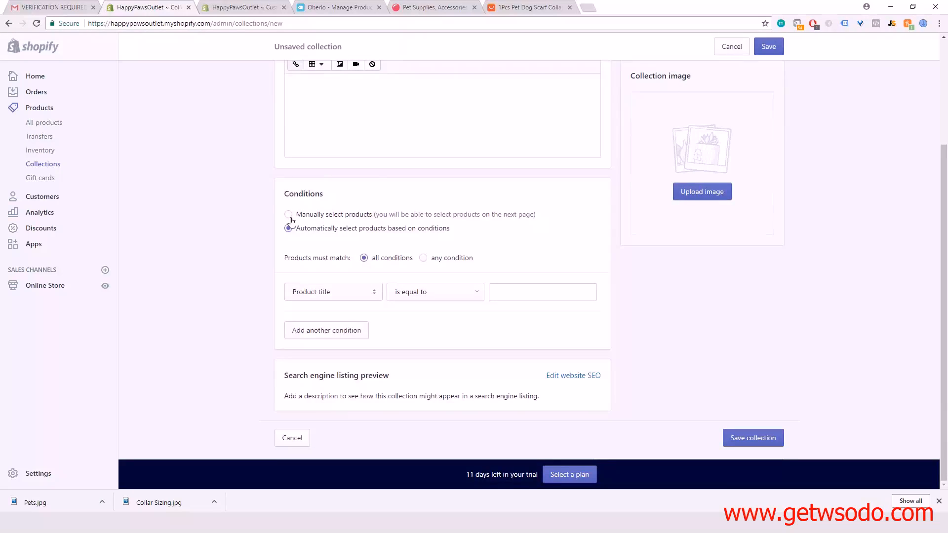
pyautogui.click(291, 217)
pyautogui.scroll(1, 263, 263)
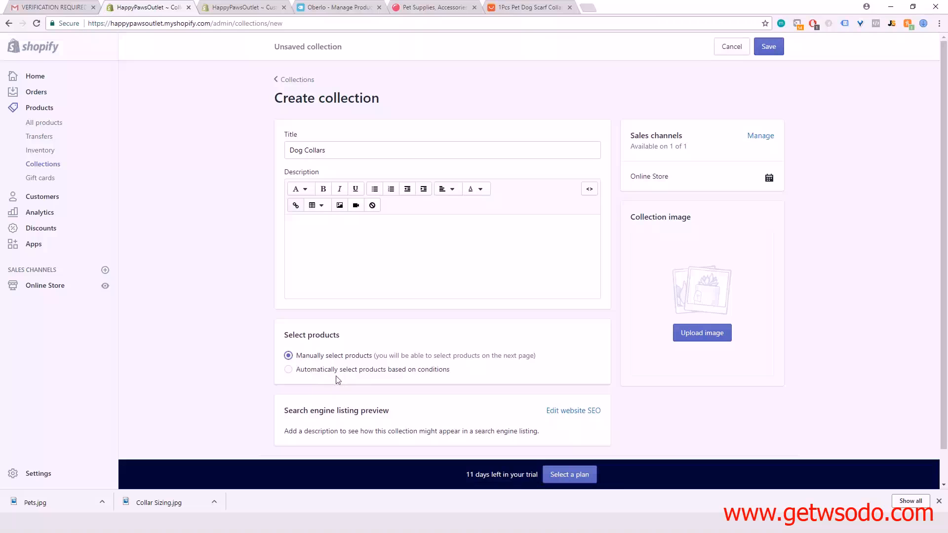
pyautogui.click(289, 370)
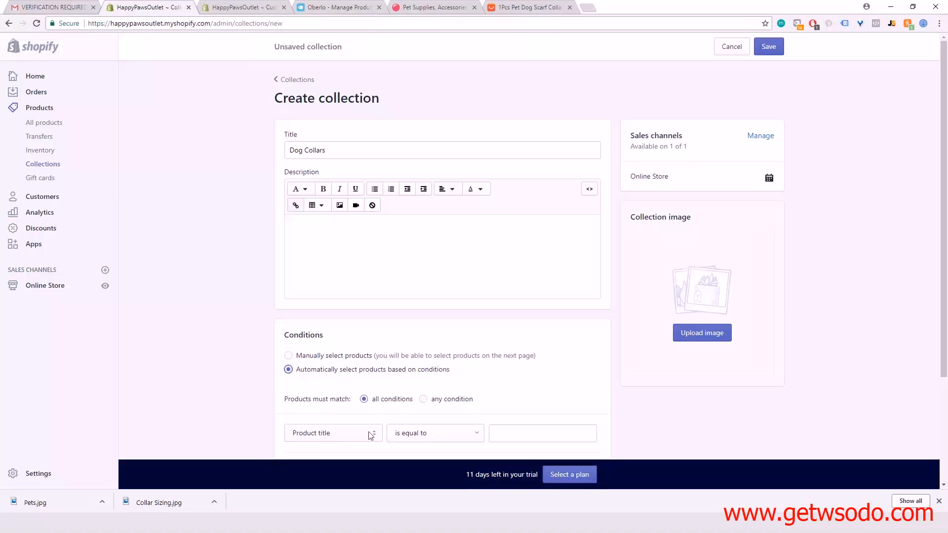
pyautogui.click(437, 432)
pyautogui.click(436, 404)
pyautogui.click(434, 432)
pyautogui.click(450, 410)
pyautogui.click(527, 433)
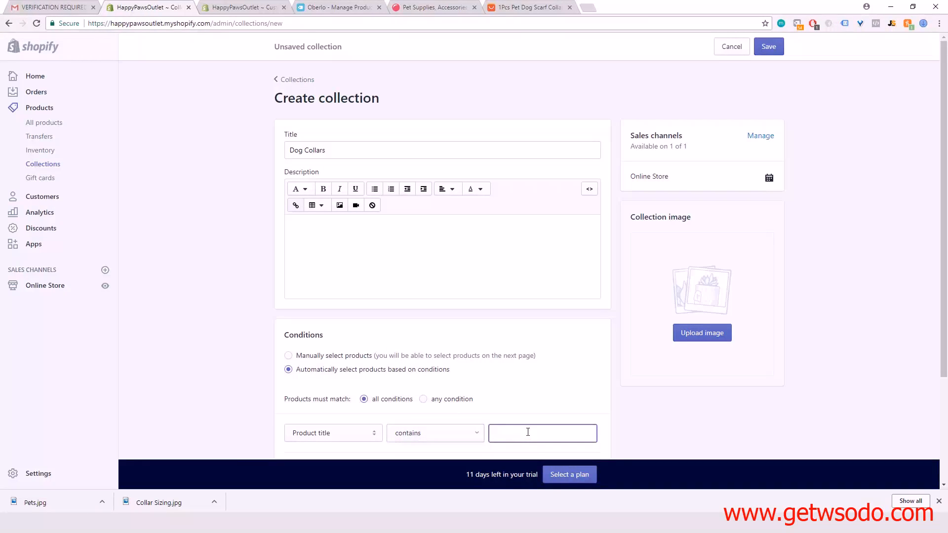
pyautogui.moveTo(528, 432); pyautogui.dragTo(473, 433)
pyautogui.press('BackSpace')
# Save the Dog Collars collection with manual product selection and return to the collections list.
pyautogui.click(288, 356)
pyautogui.scroll(-1, 262, 296)
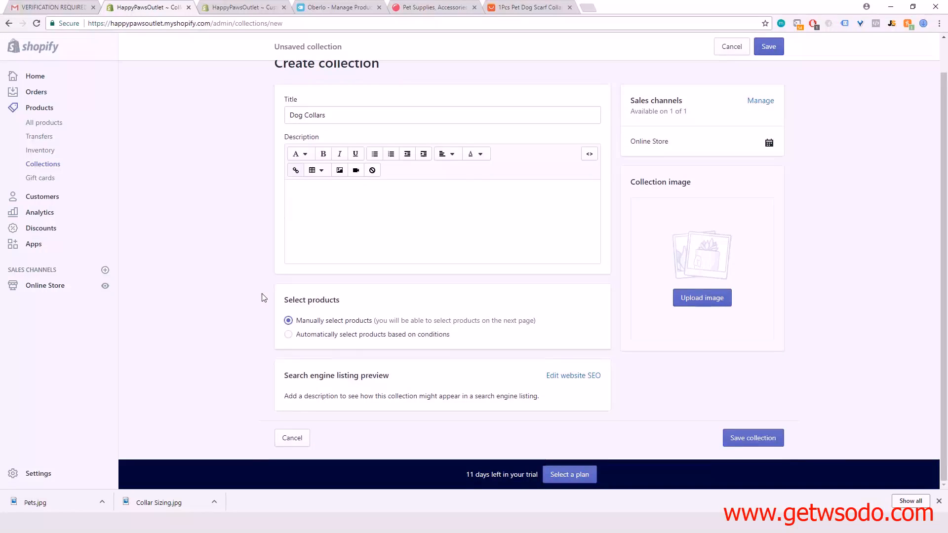
pyautogui.click(289, 335)
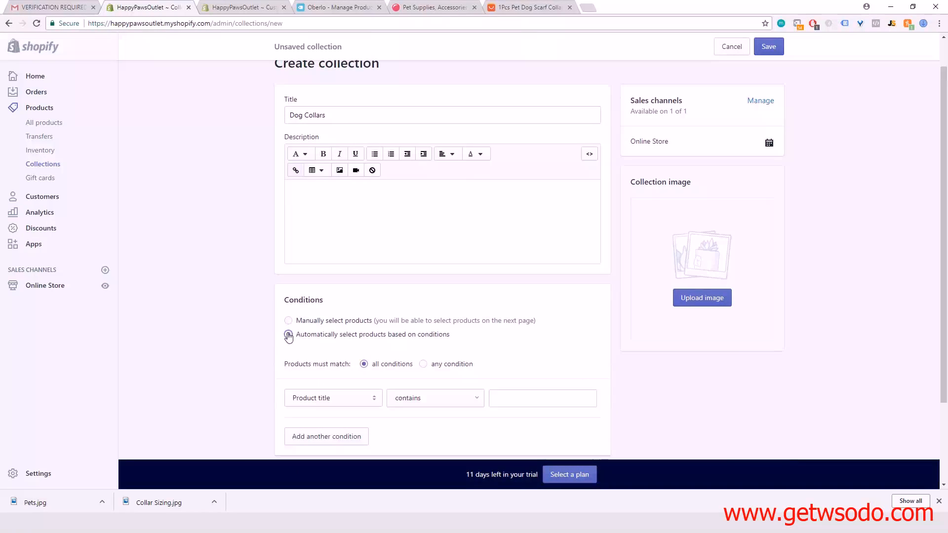
pyautogui.scroll(-2, 370, 370)
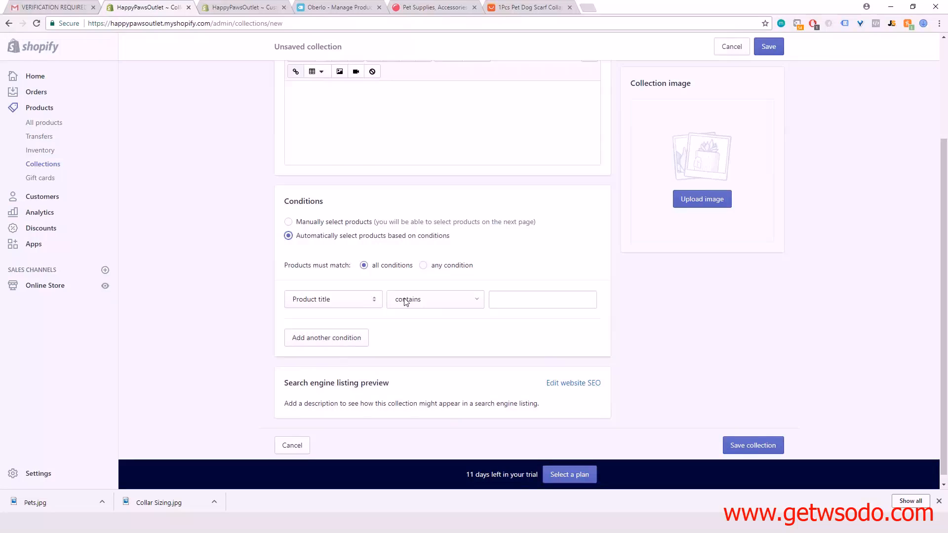
pyautogui.click(289, 224)
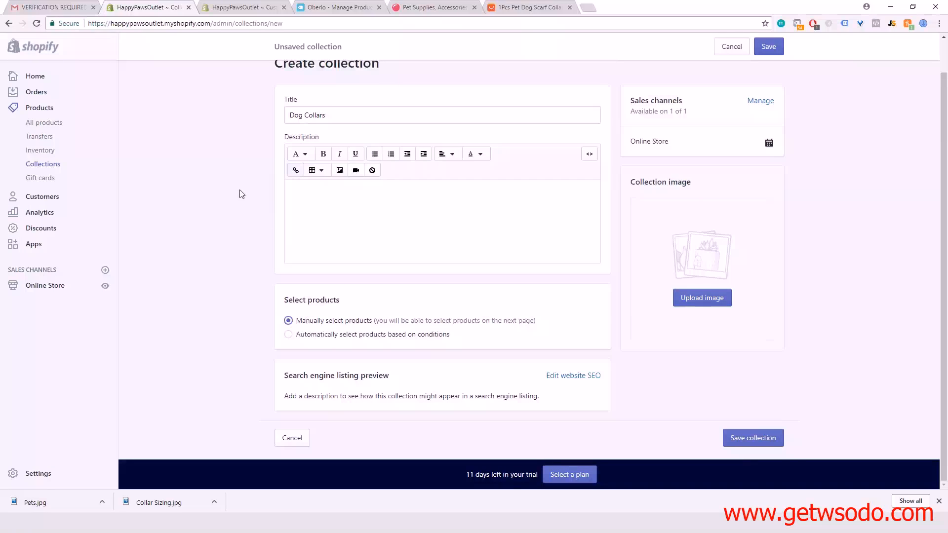
pyautogui.scroll(1, 243, 186)
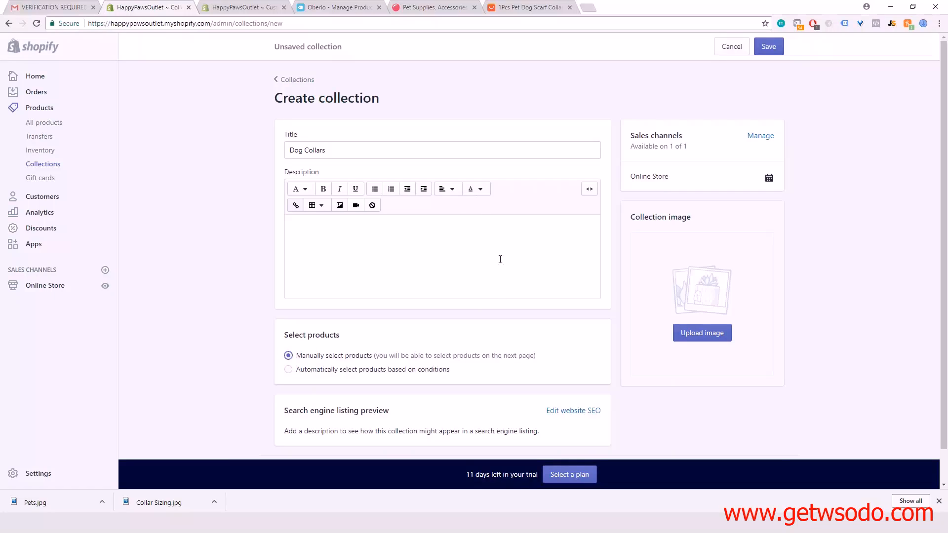
pyautogui.scroll(-1, 425, 270)
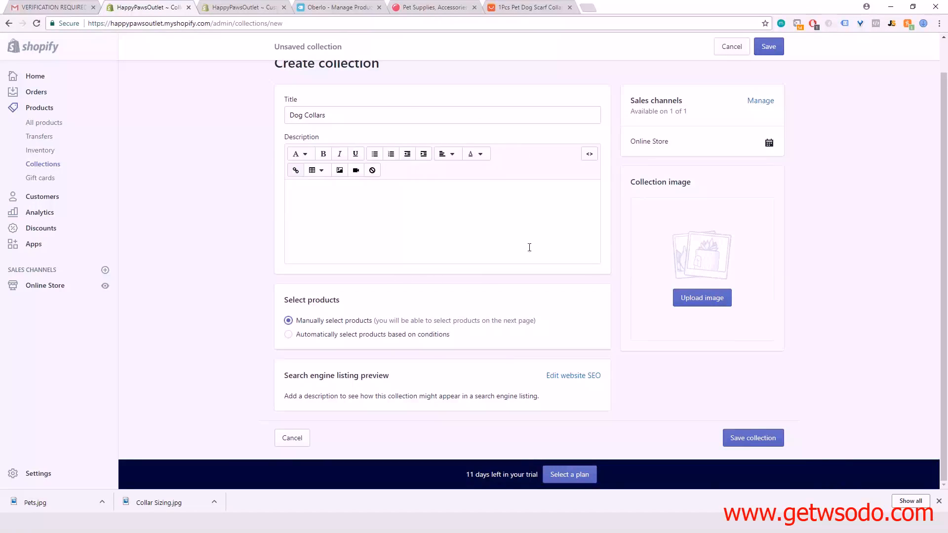
pyautogui.click(756, 442)
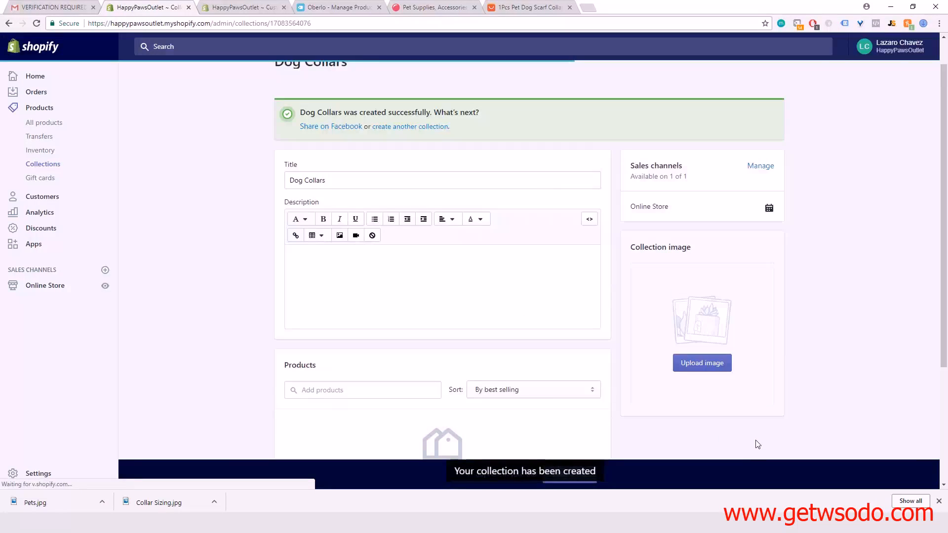
pyautogui.scroll(1, 368, 198)
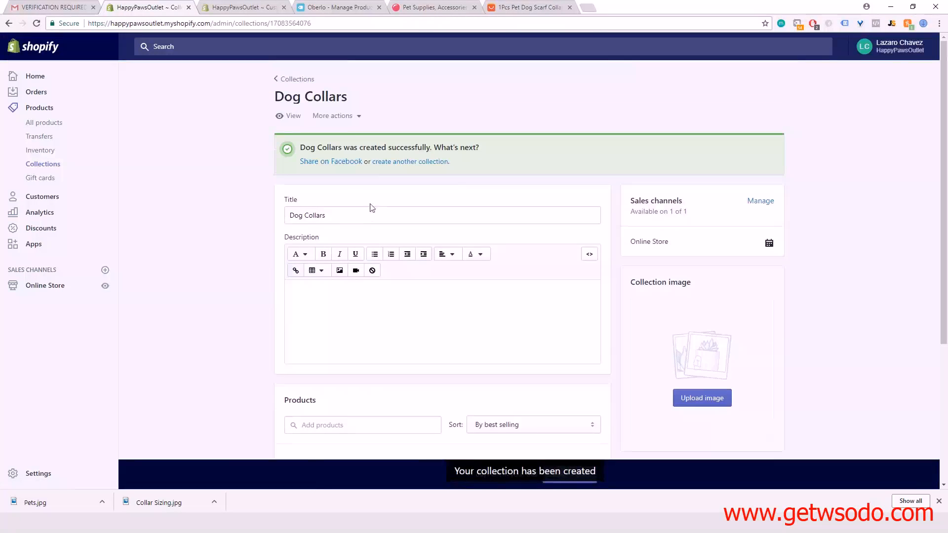
pyautogui.click(295, 80)
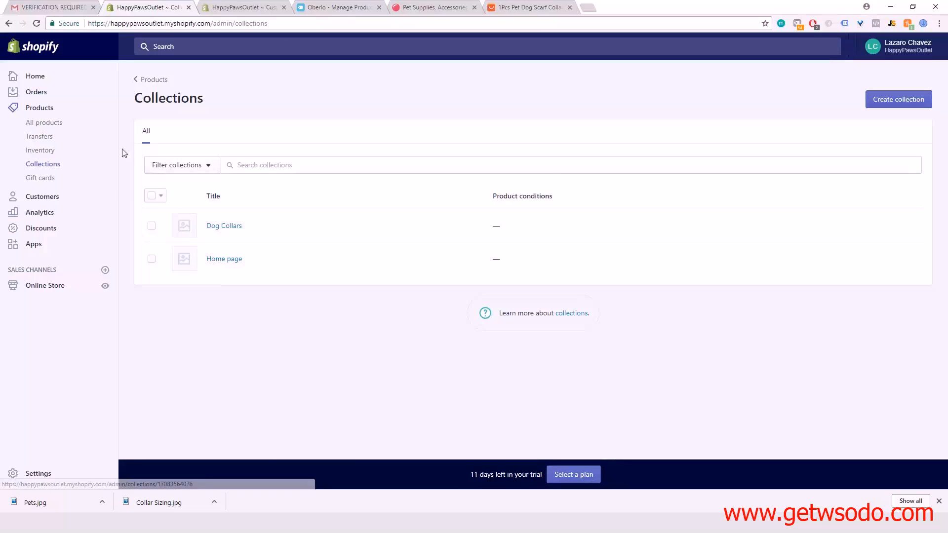
# Add the Pet Cat Dog Glow LED Collar and the Puppy Bandanna Collar products to the Dog Collars collection.
pyautogui.click(51, 125)
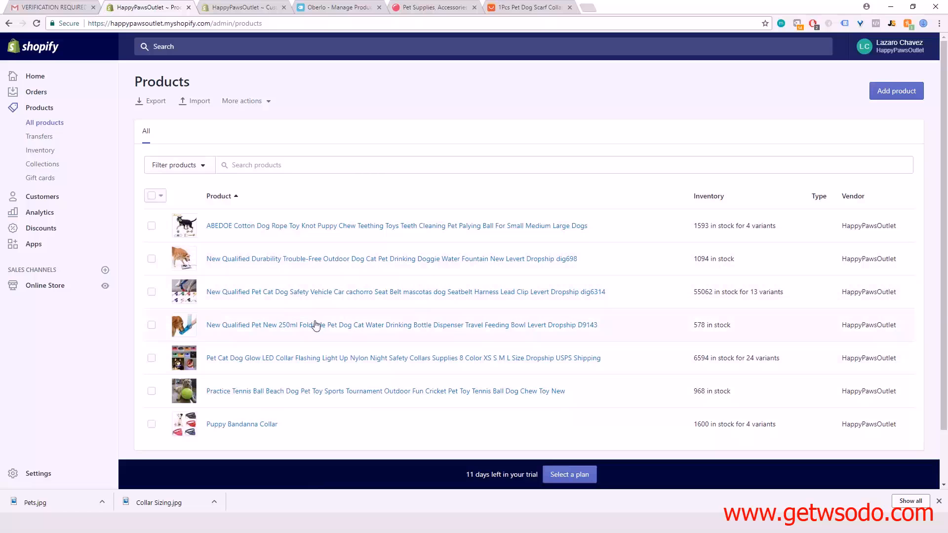
pyautogui.scroll(-1, 316, 375)
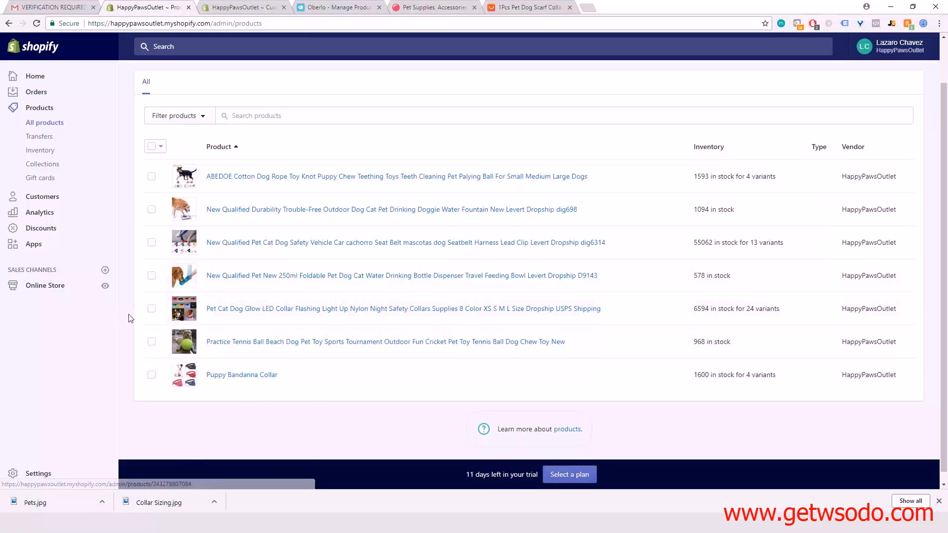
pyautogui.click(152, 309)
pyautogui.click(152, 376)
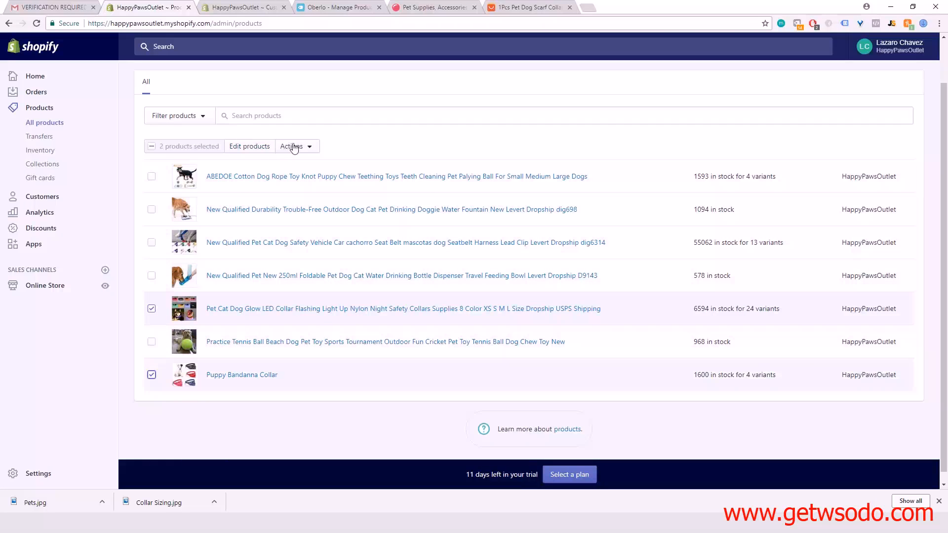
pyautogui.click(312, 147)
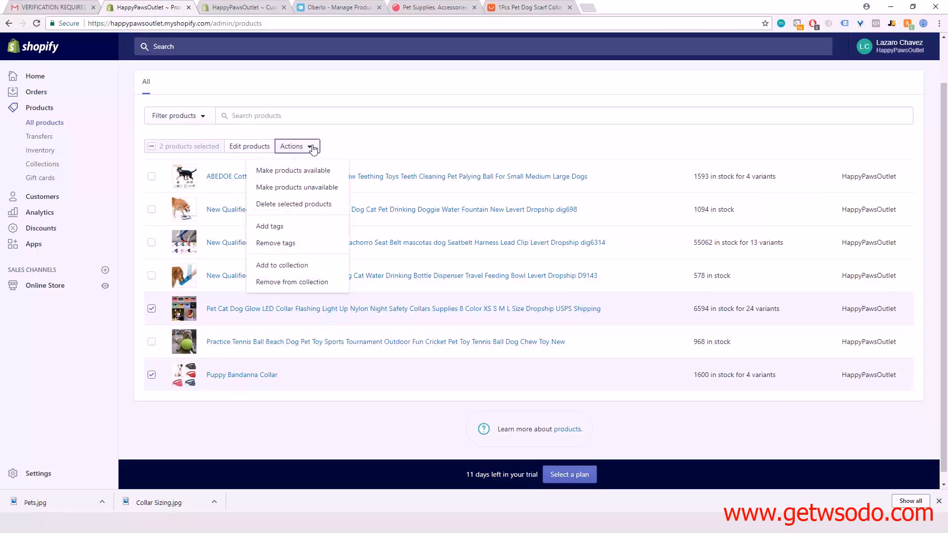
pyautogui.click(316, 269)
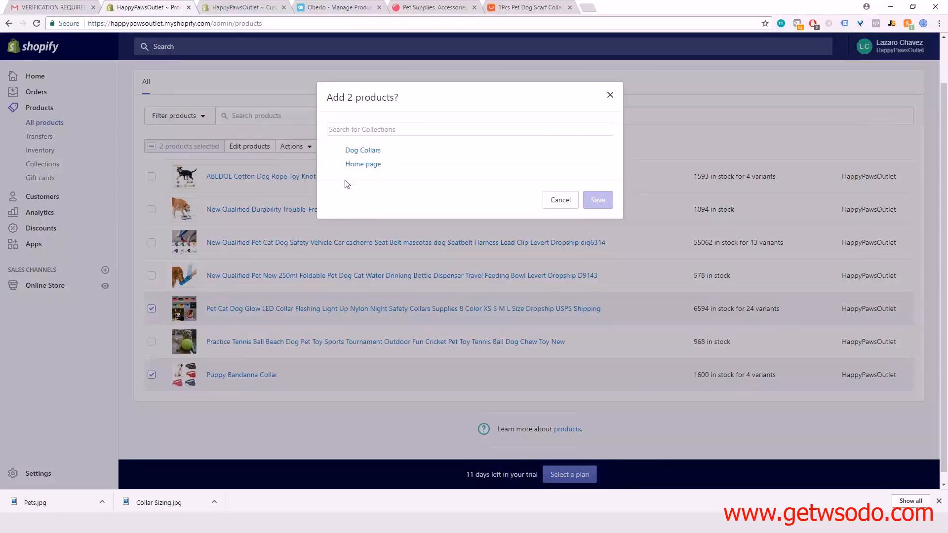
pyautogui.click(375, 153)
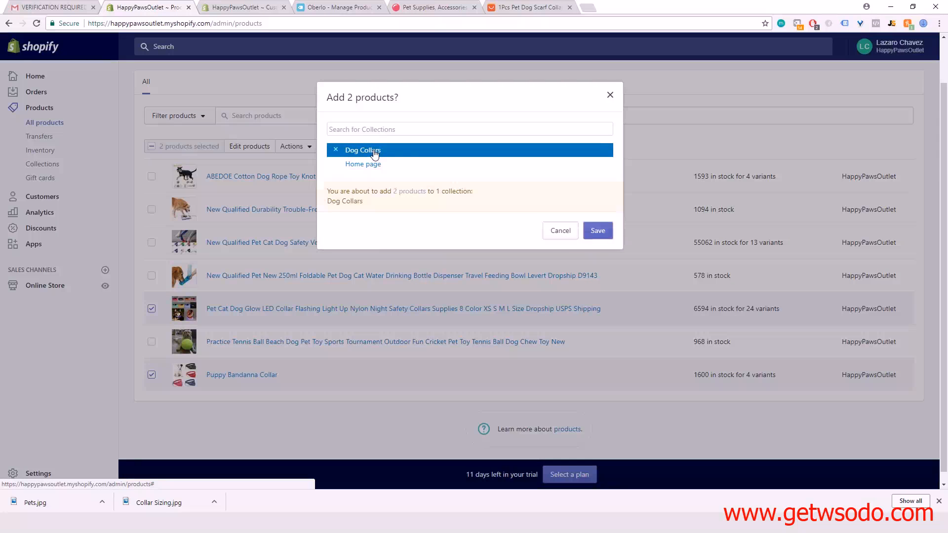
pyautogui.click(596, 232)
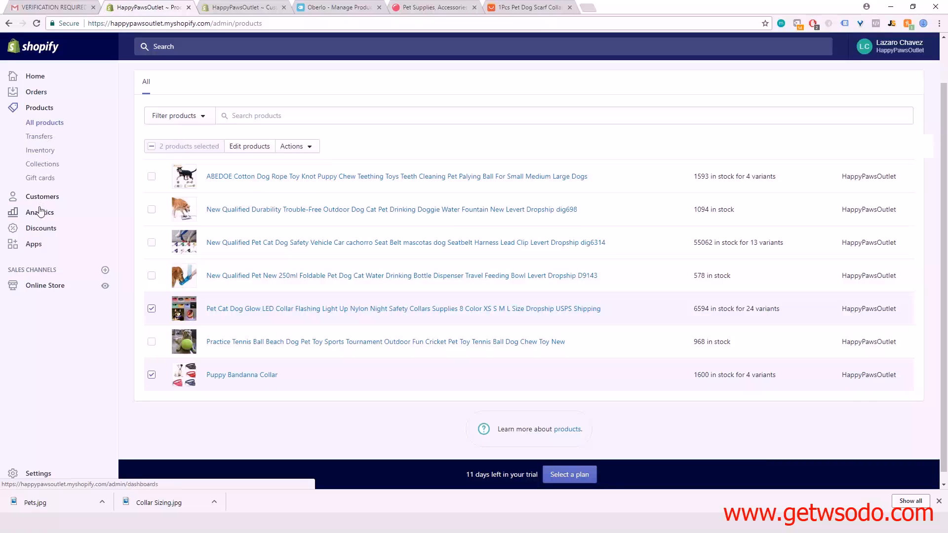
# Check the link target of the Categories item in the online store's Main Menu navigation.
pyautogui.click(47, 290)
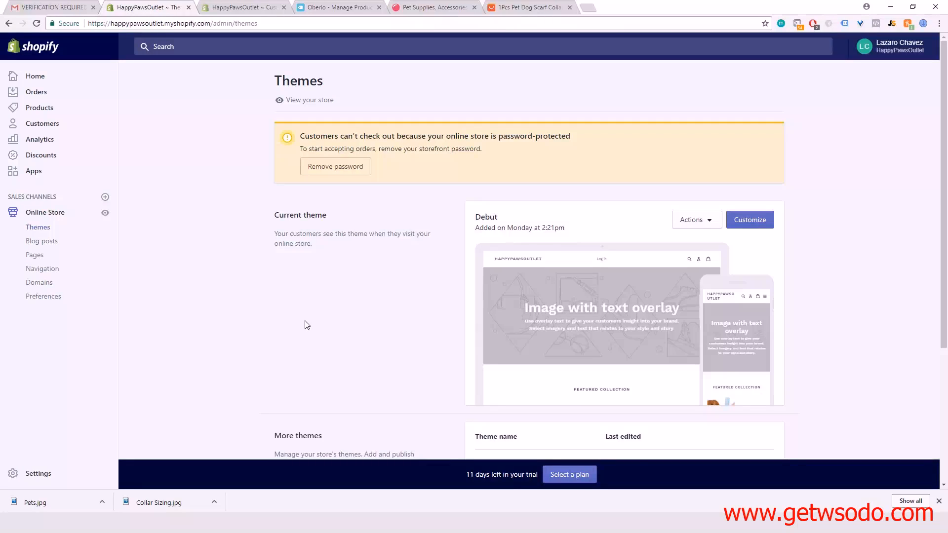
pyautogui.scroll(-3, 307, 325)
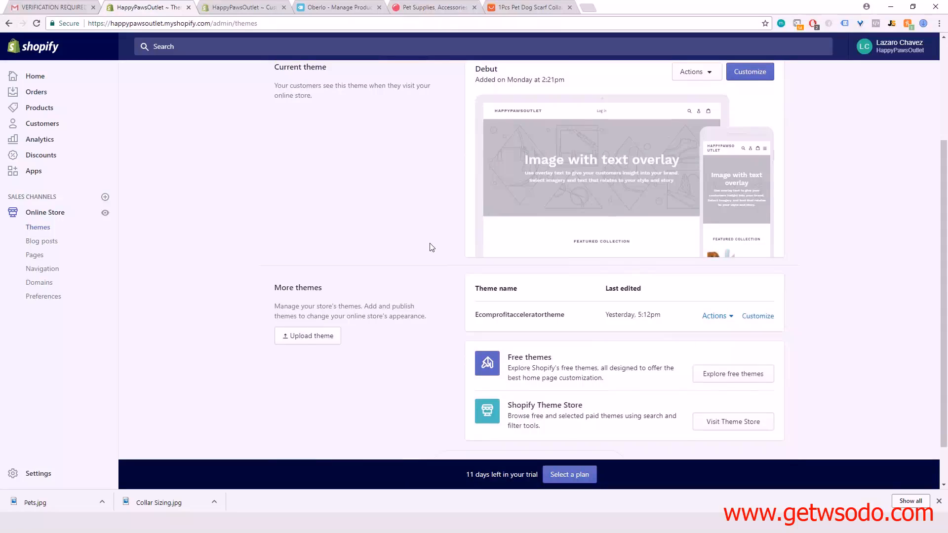
pyautogui.scroll(-1, 431, 247)
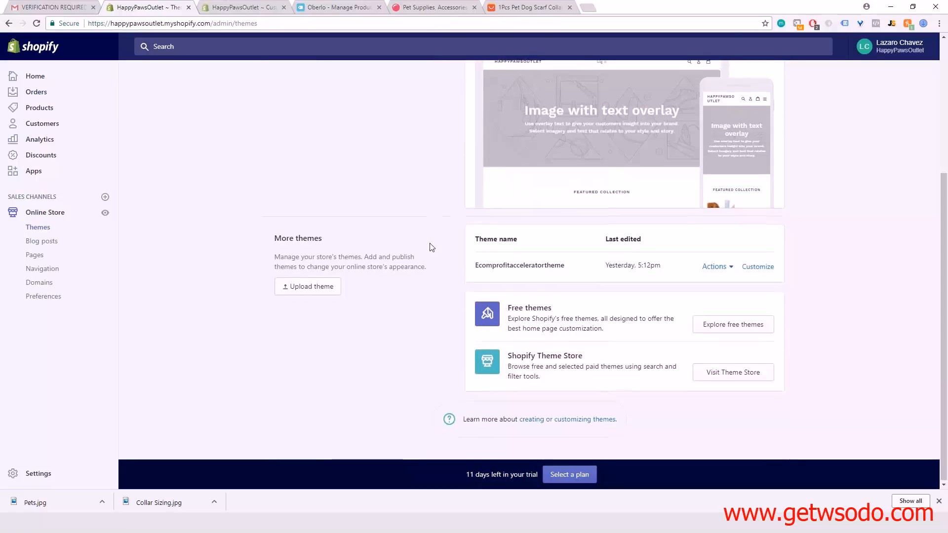
pyautogui.click(49, 271)
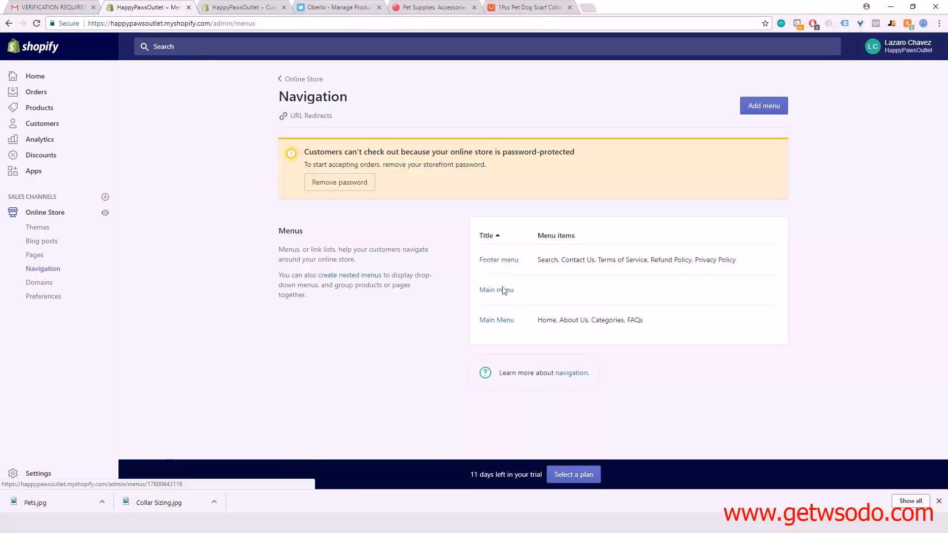
pyautogui.click(499, 326)
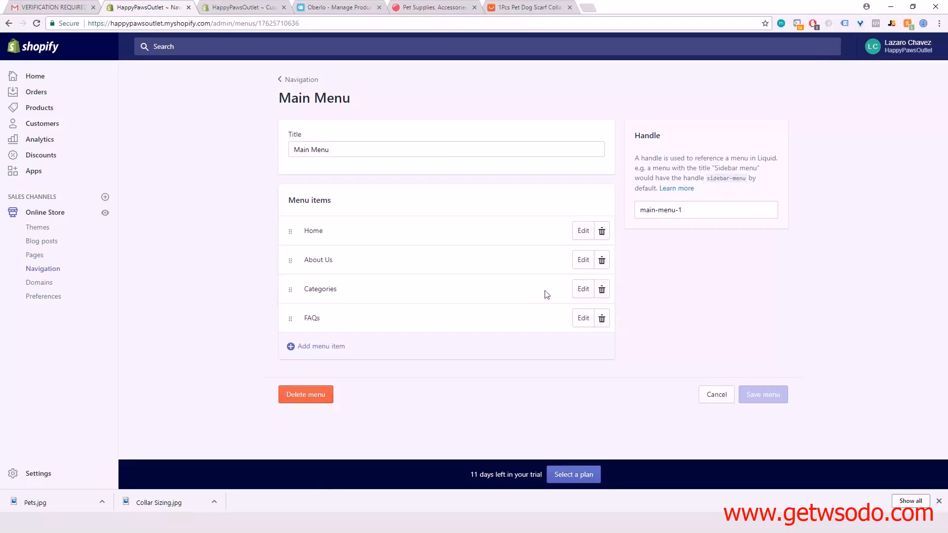
pyautogui.click(584, 292)
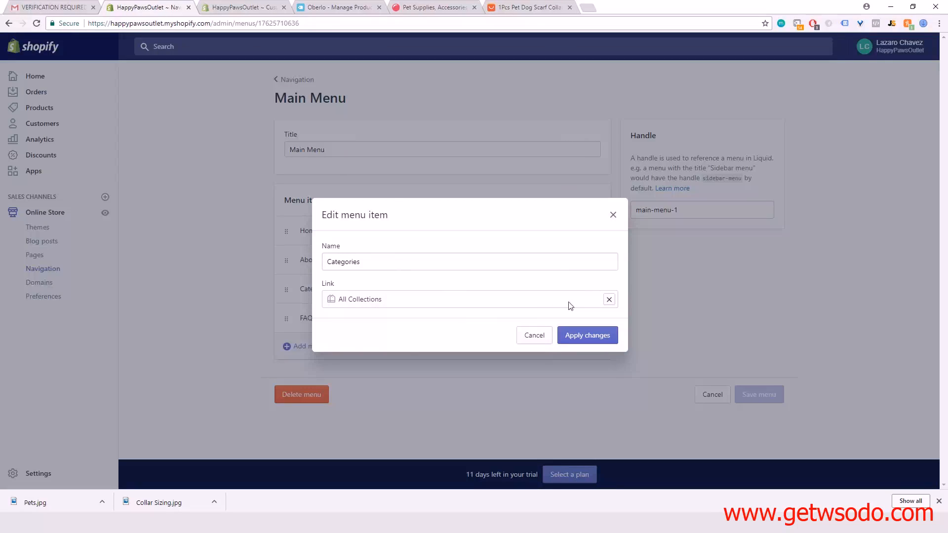
pyautogui.click(533, 338)
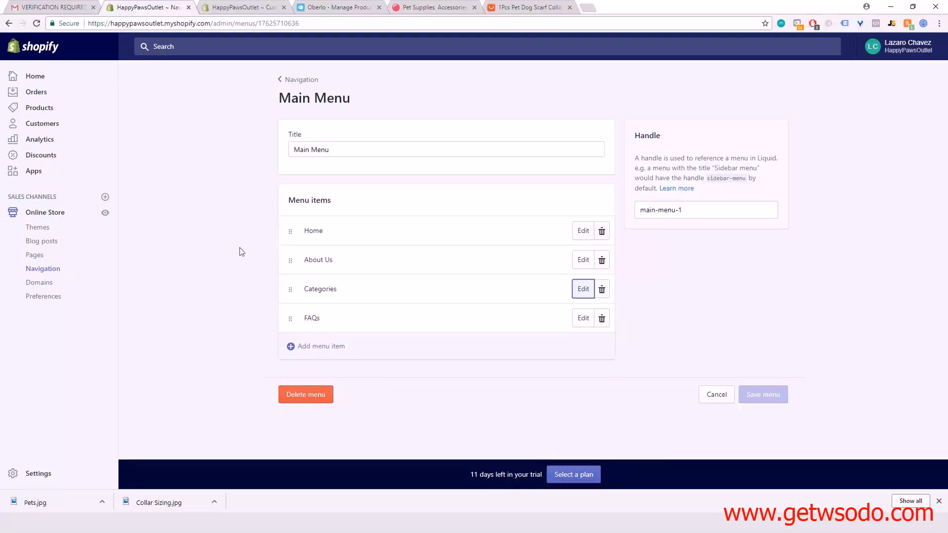
# Start a new navigation menu for the online store with the title Categories.
pyautogui.click(52, 272)
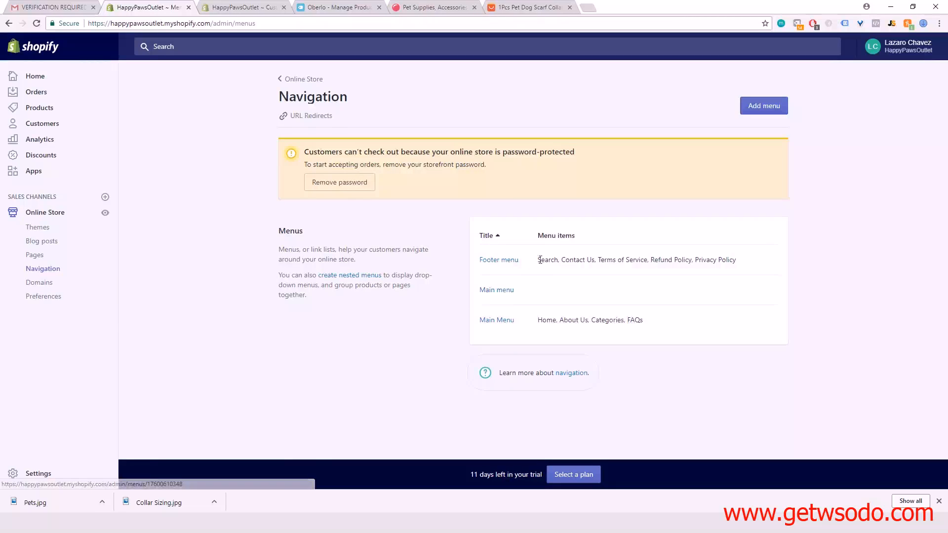
pyautogui.click(782, 109)
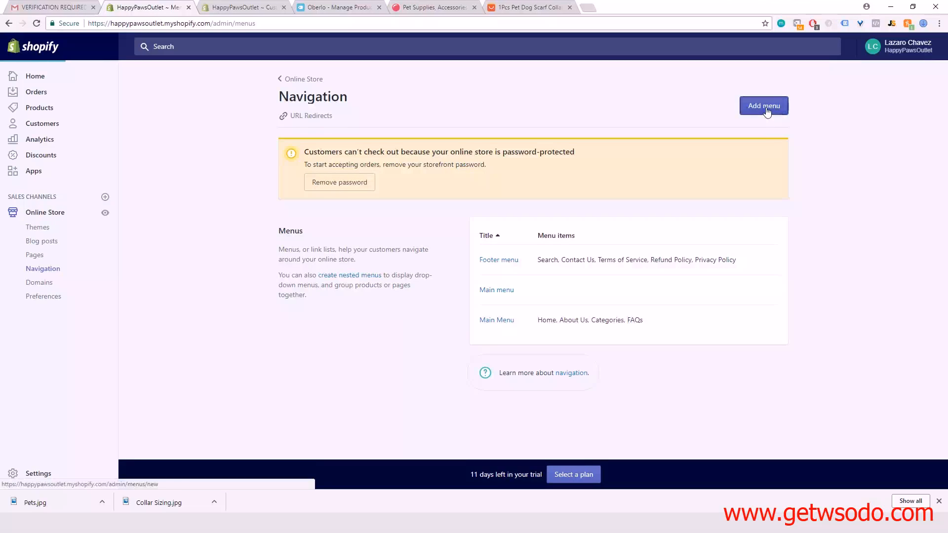
pyautogui.click(367, 150)
pyautogui.write('Categories')
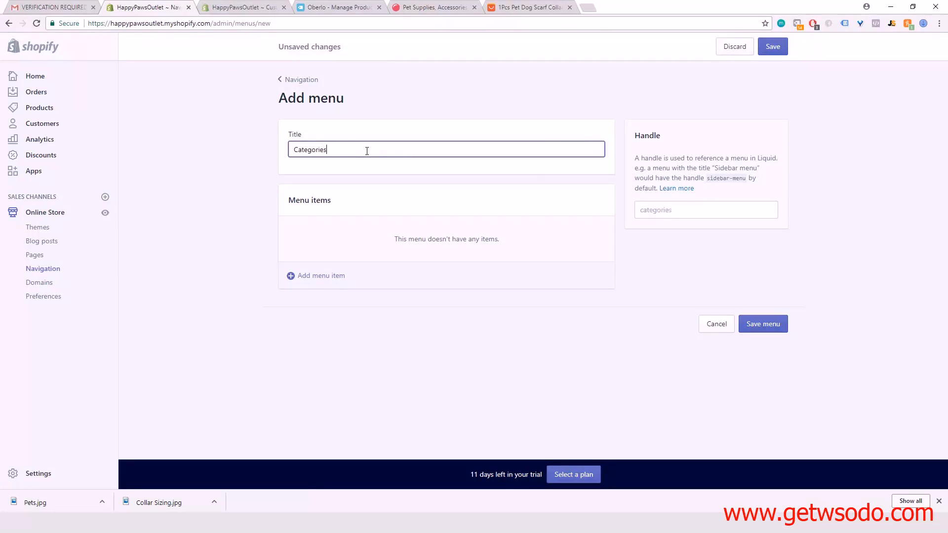
# Add a Dog Collars item linked to the Dog Collars collection to the Categories menu and save the menu.
pyautogui.click(328, 282)
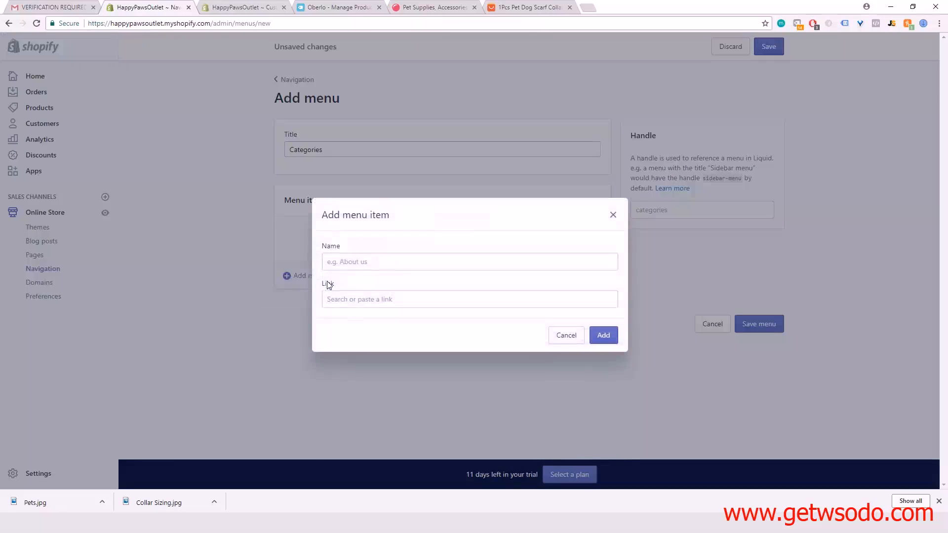
pyautogui.click(387, 265)
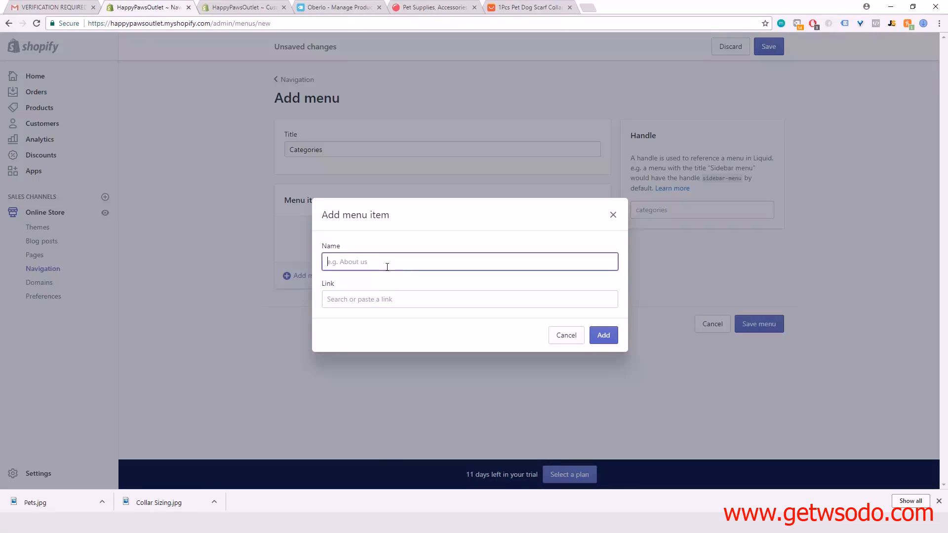
pyautogui.write('Dog Collars')
pyautogui.click(390, 298)
pyautogui.click(387, 203)
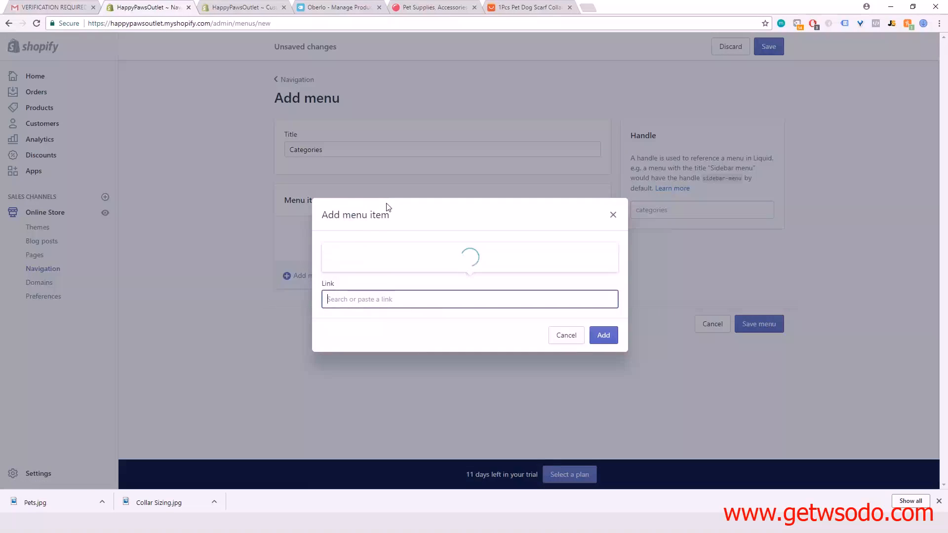
pyautogui.click(374, 241)
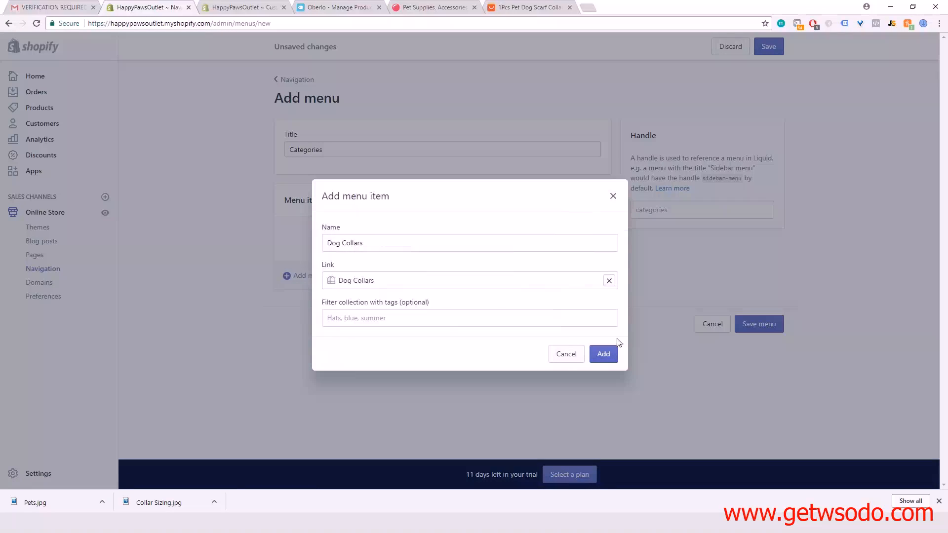
pyautogui.click(603, 354)
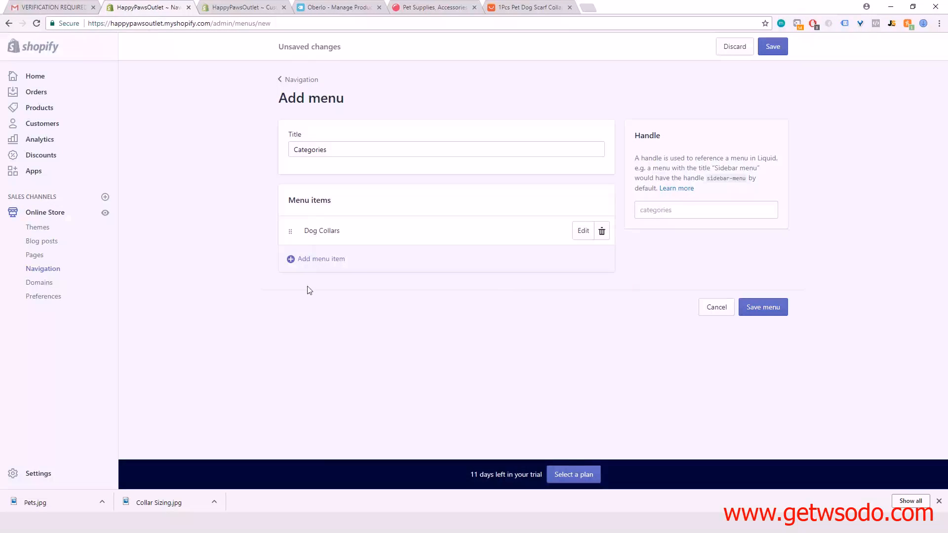
pyautogui.click(775, 309)
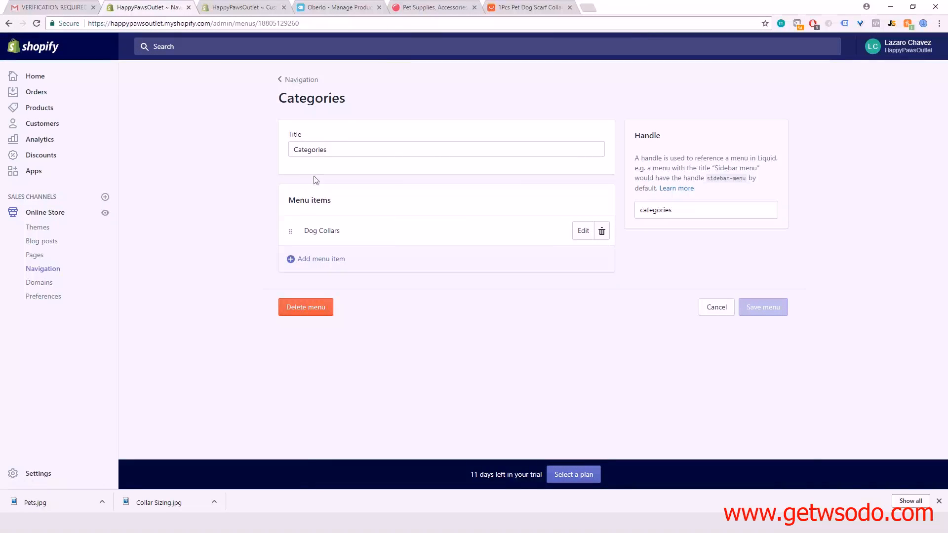
# Reassign the link of the Main Menu's Categories item to All Collections and save the menu.
pyautogui.click(289, 80)
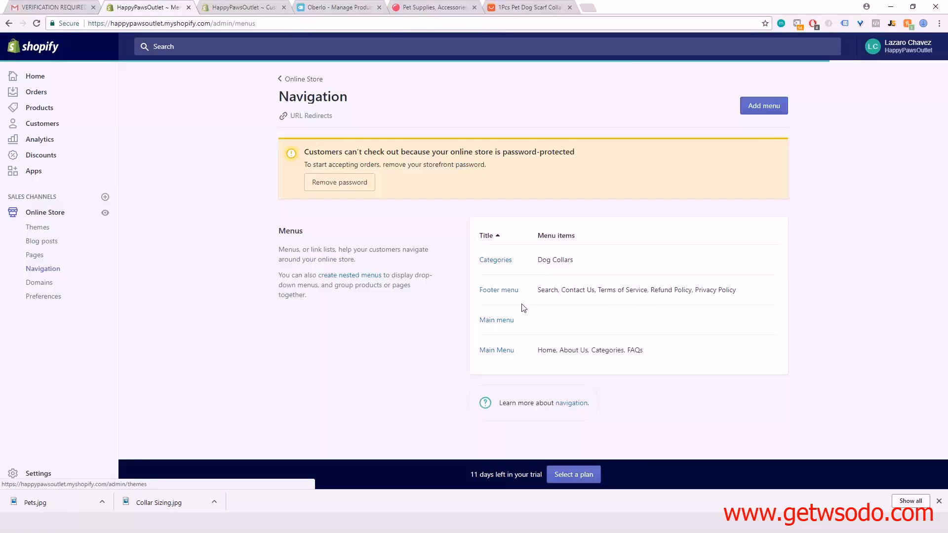
pyautogui.click(485, 352)
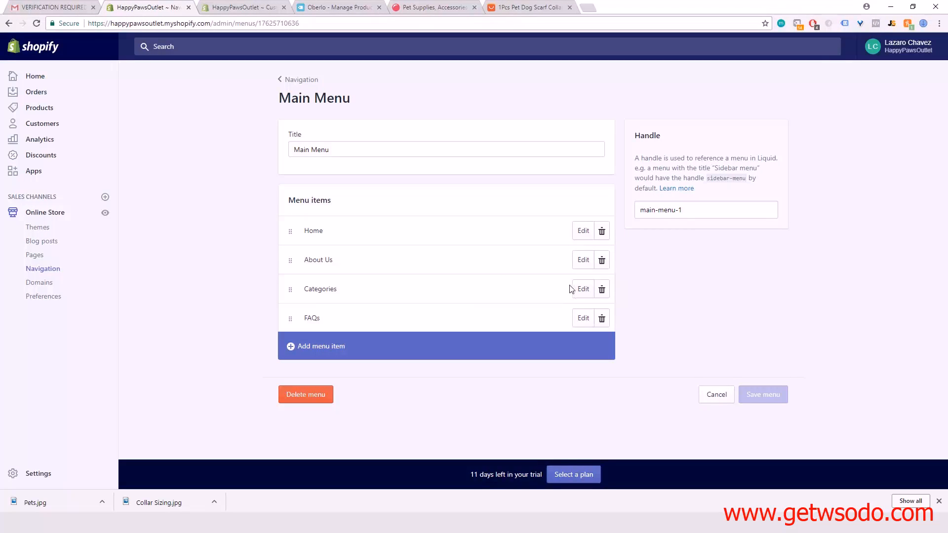
pyautogui.click(582, 289)
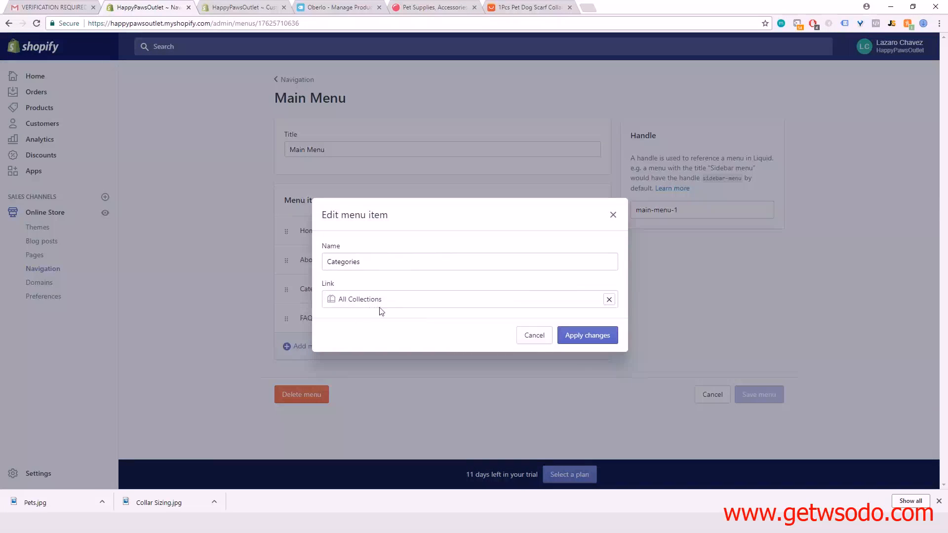
pyautogui.click(608, 299)
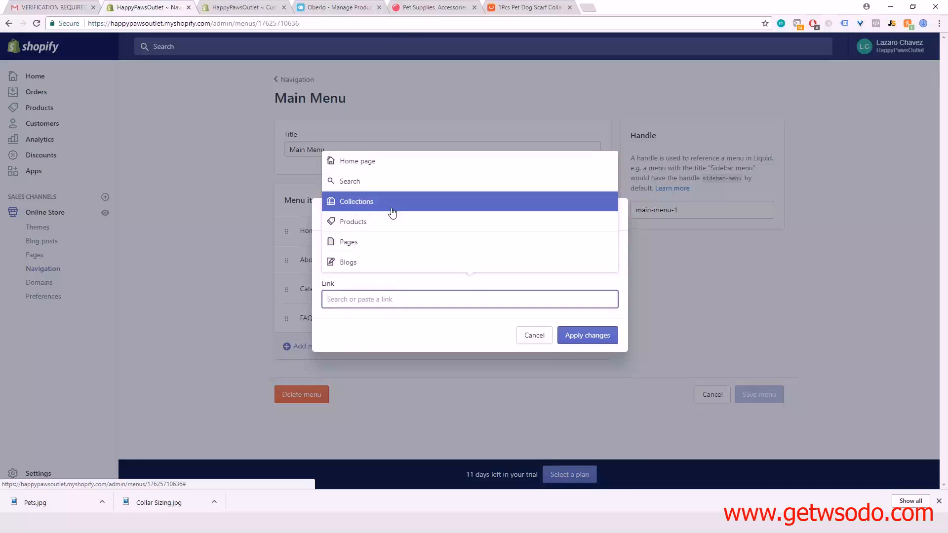
pyautogui.click(393, 213)
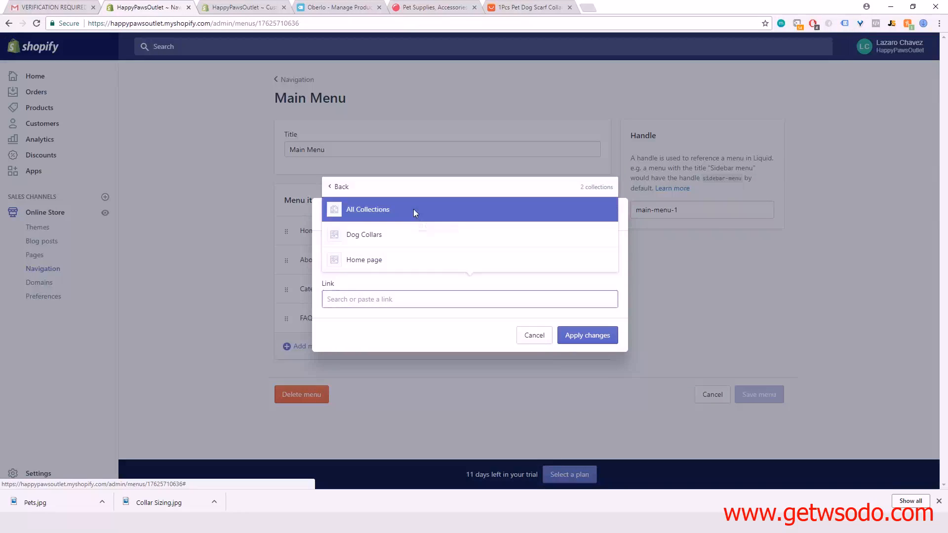
pyautogui.click(413, 209)
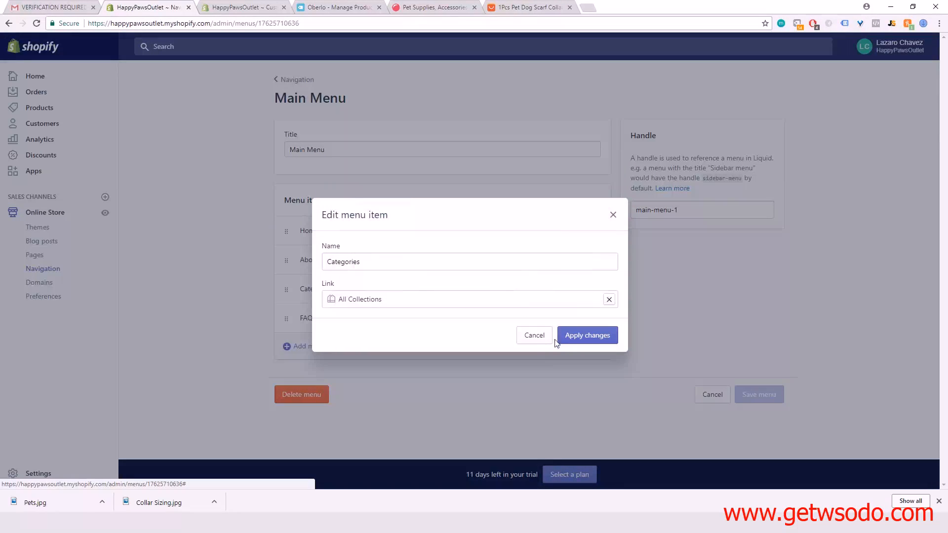
pyautogui.click(600, 337)
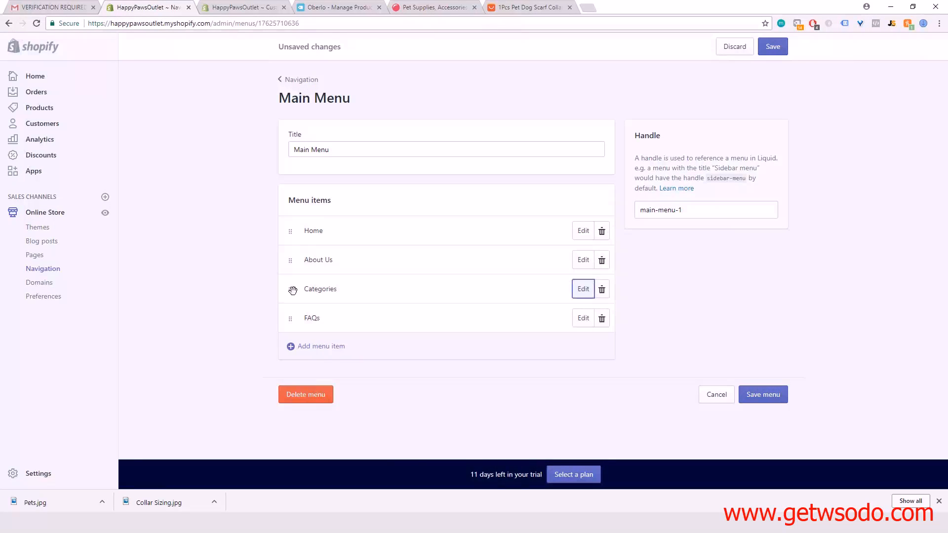
pyautogui.click(761, 394)
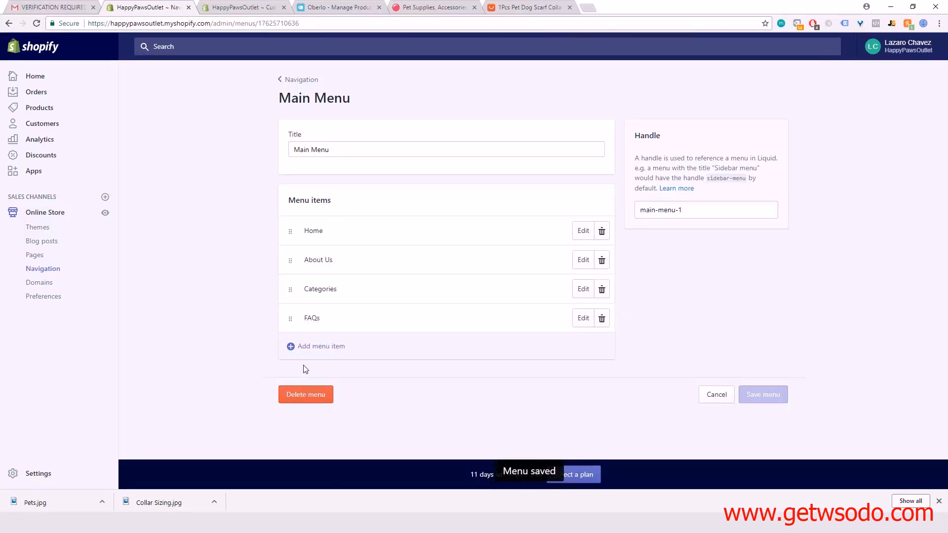
# Check the Categories submenu and its Dog Collars page in the theme editor's mobile preview, and return to the store admin.
pyautogui.click(245, 6)
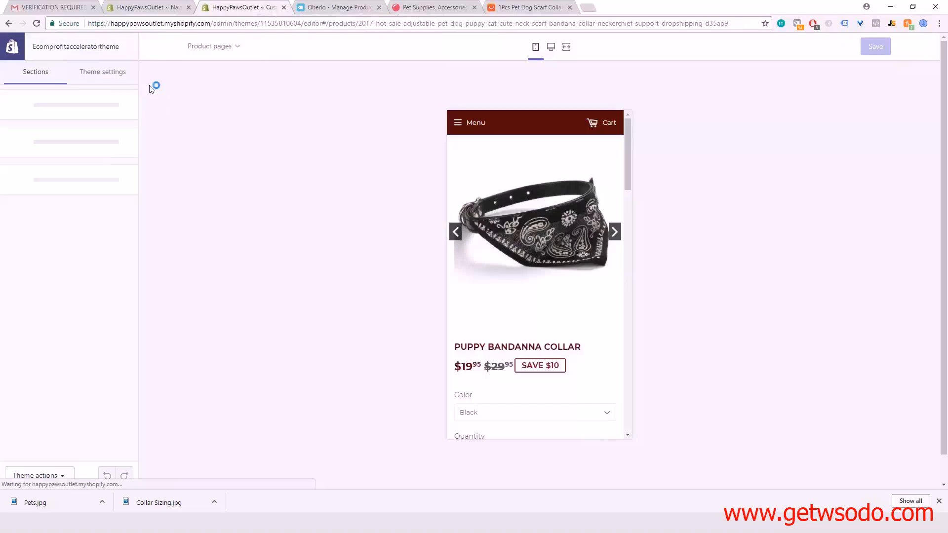
pyautogui.click(461, 125)
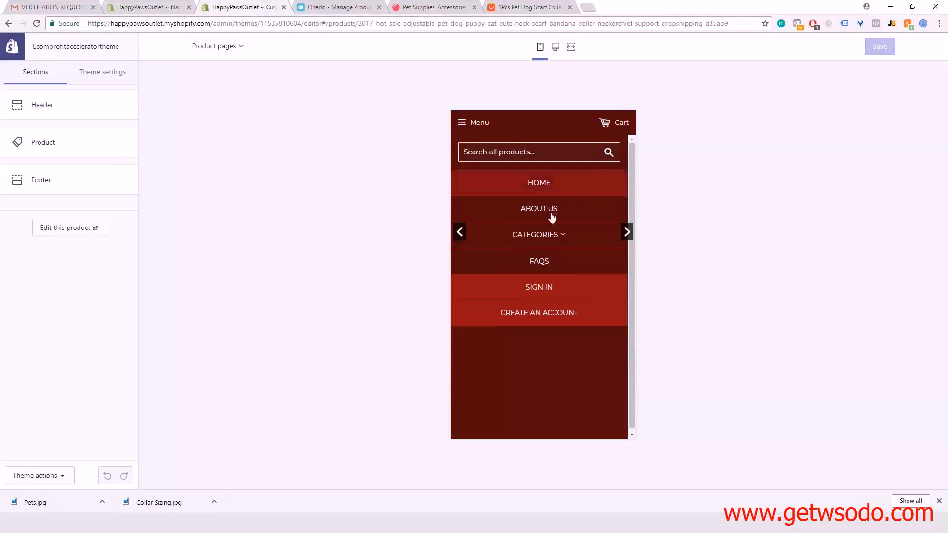
pyautogui.click(557, 237)
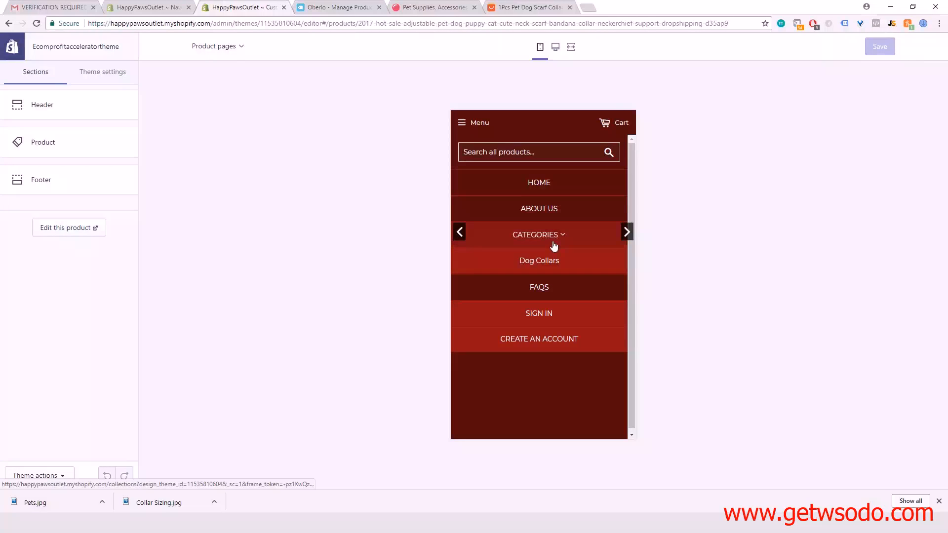
pyautogui.click(548, 261)
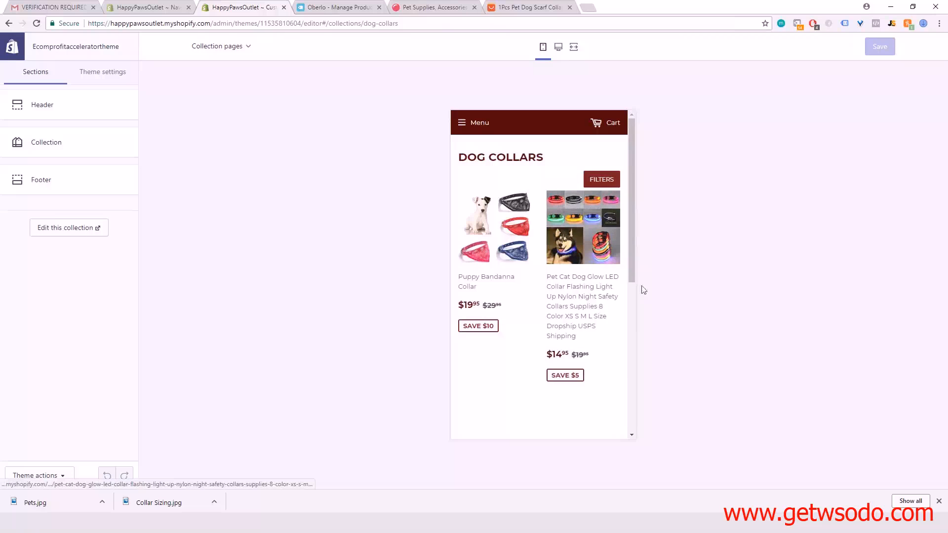
pyautogui.click(148, 8)
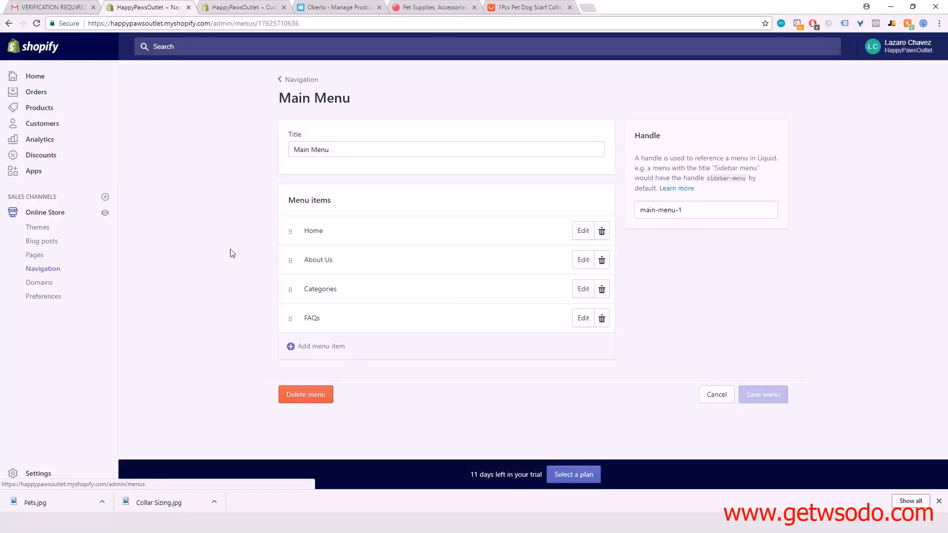
pyautogui.click(300, 80)
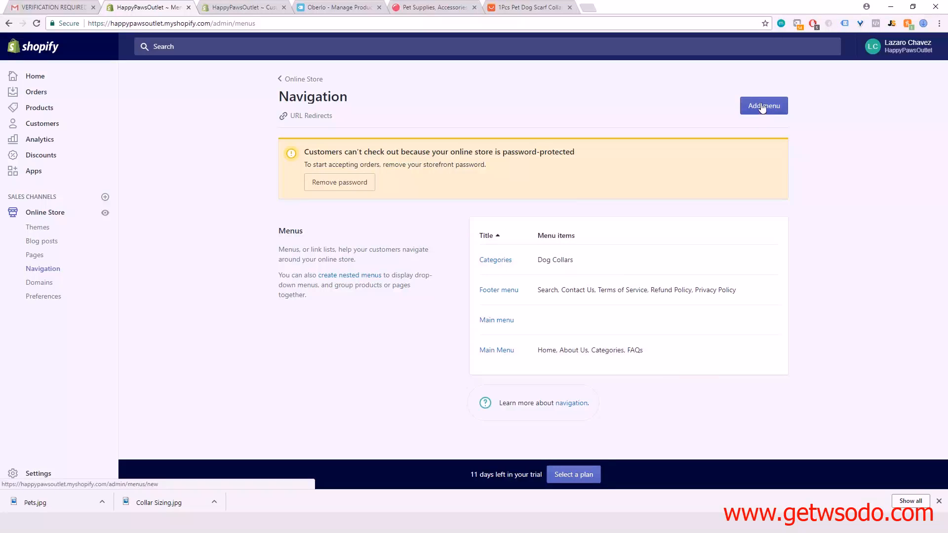
pyautogui.click(505, 265)
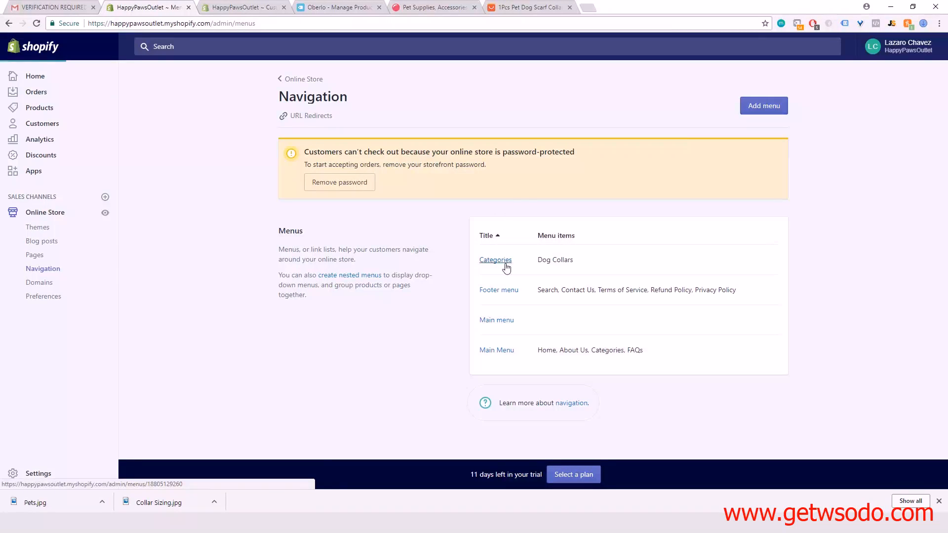
pyautogui.click(295, 262)
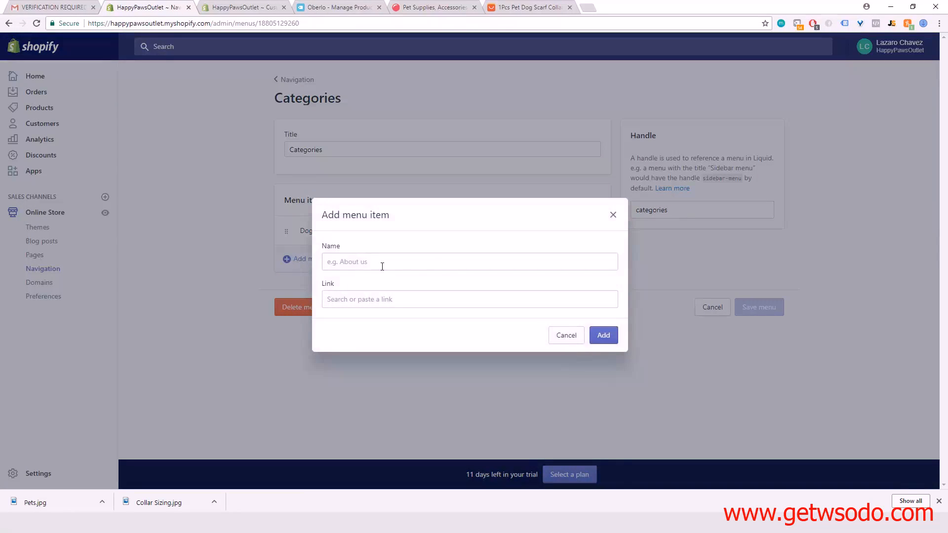
pyautogui.click(614, 214)
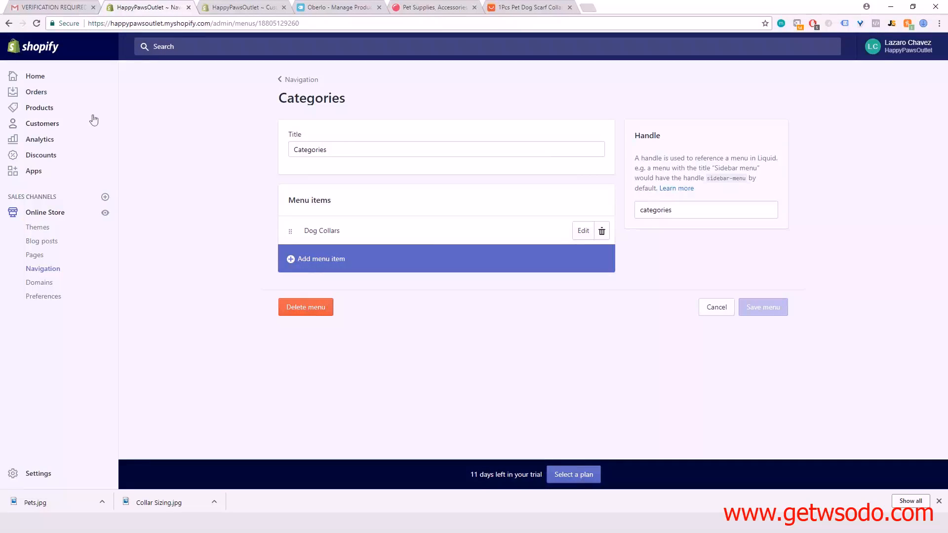
# Start a new product collection with the title Dog Toys.
pyautogui.click(43, 113)
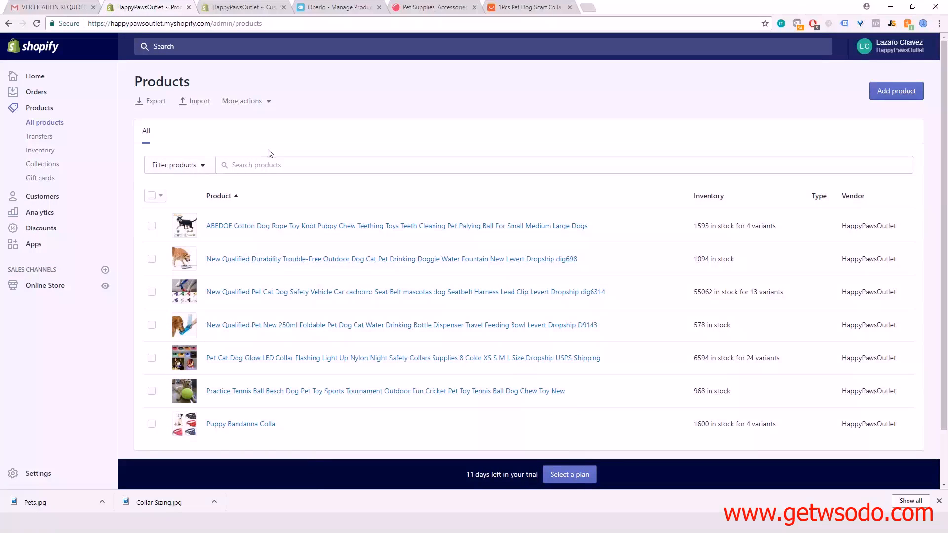
pyautogui.click(45, 166)
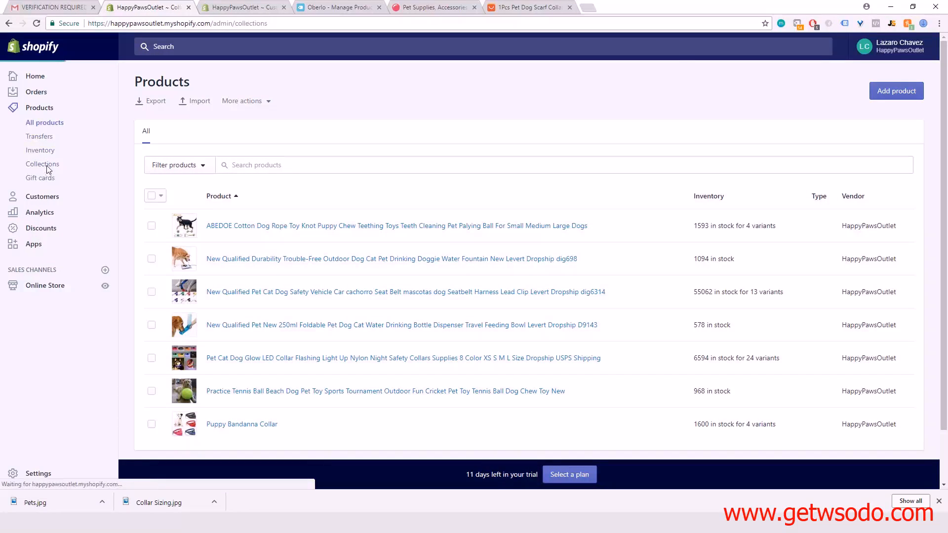
pyautogui.click(905, 101)
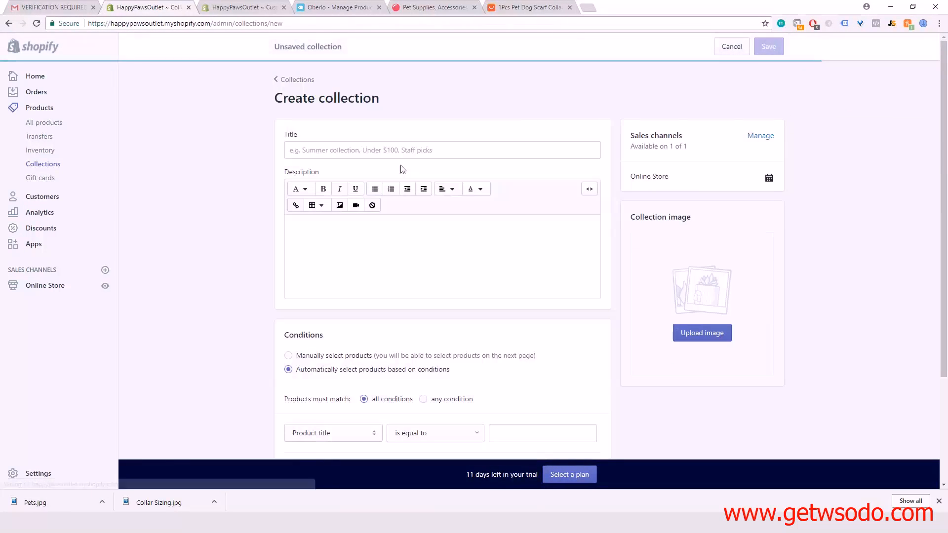
pyautogui.click(366, 148)
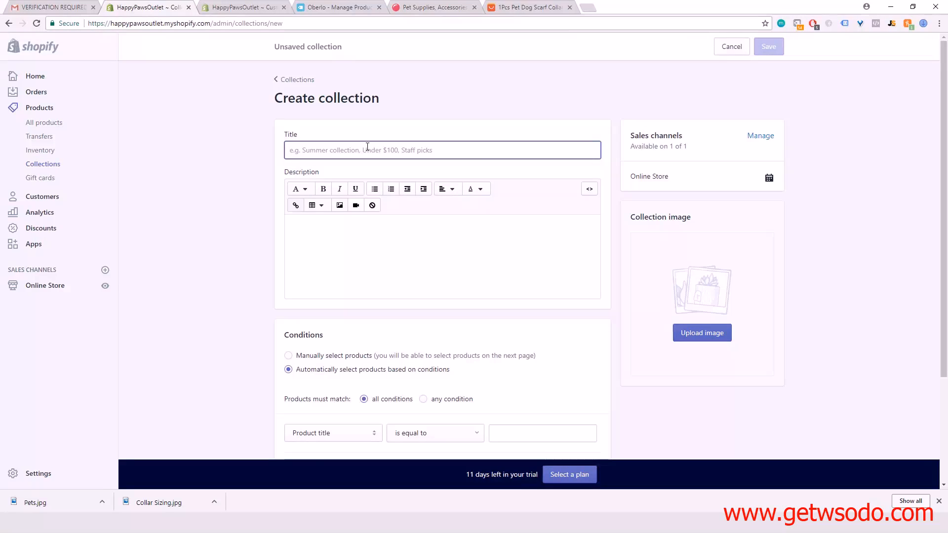
pyautogui.write('Toys')
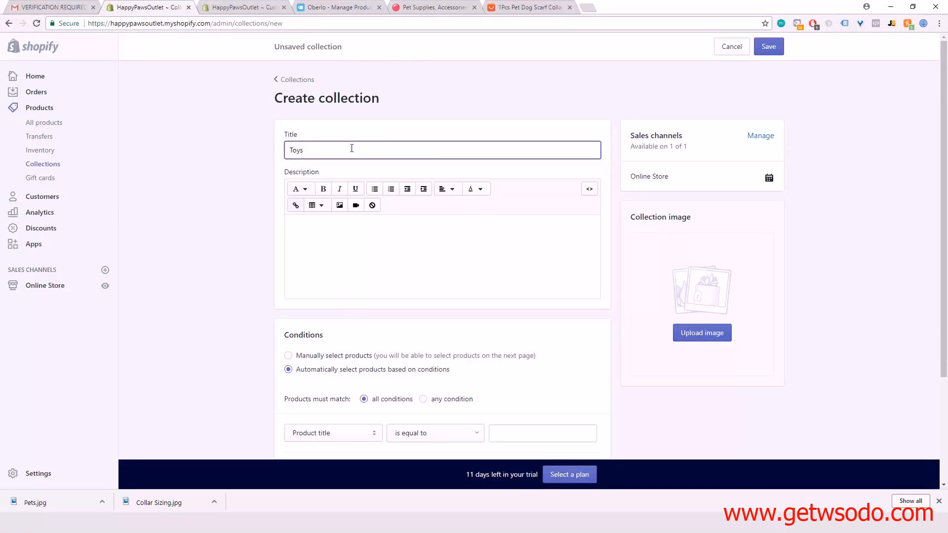
pyautogui.write('Dog')
pyautogui.click(297, 233)
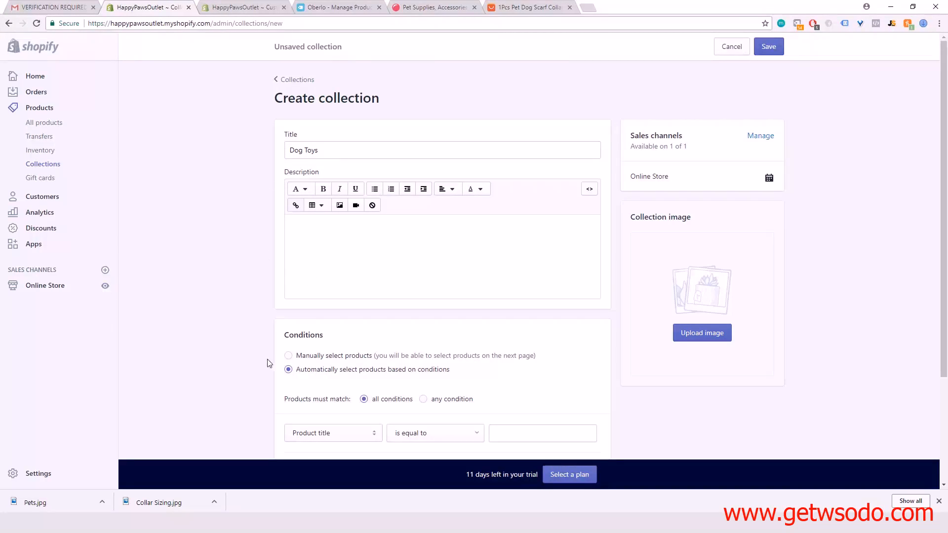
# Save the Dog Toys collection with manual product selection and open the list of all products.
pyautogui.click(288, 356)
pyautogui.scroll(-1, 618, 360)
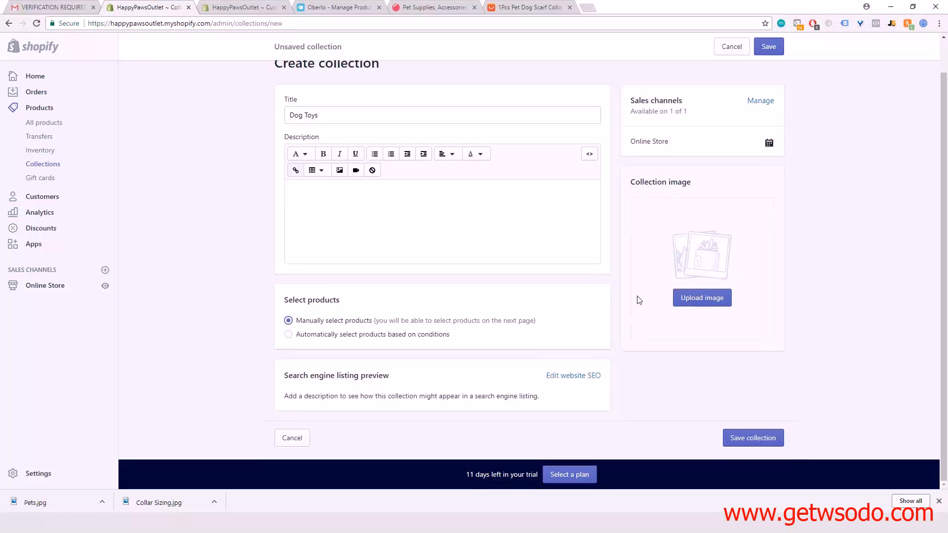
pyautogui.click(747, 441)
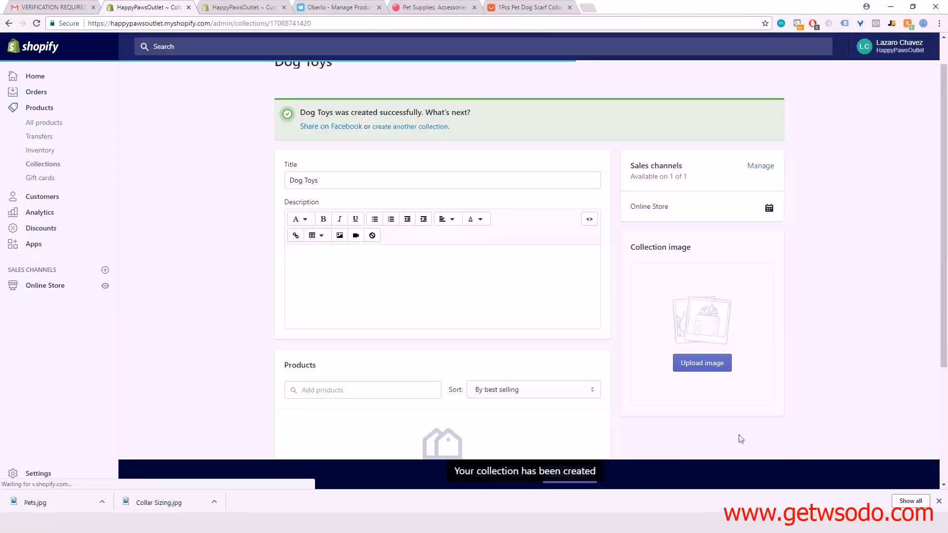
pyautogui.click(44, 123)
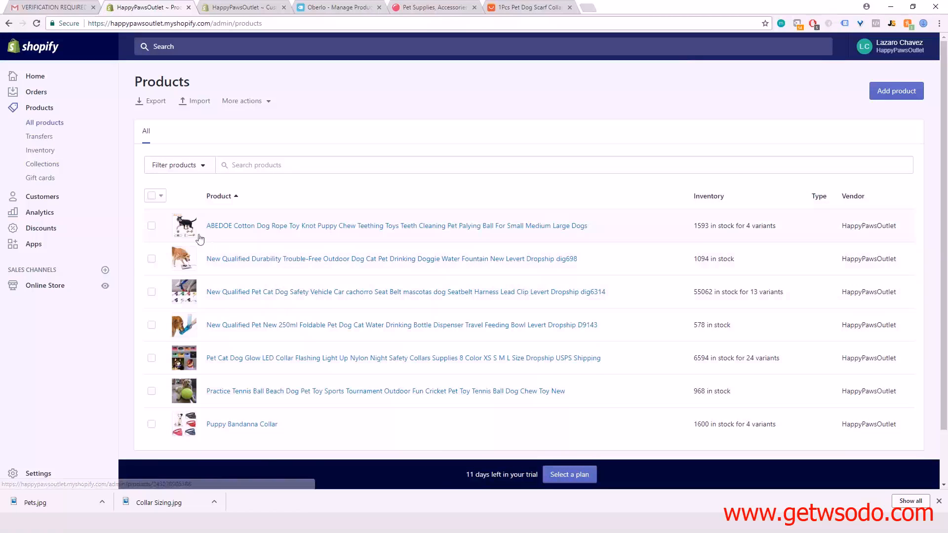
# Add the cotton dog rope toy and the practice tennis ball products to the Dog Toys collection.
pyautogui.click(151, 228)
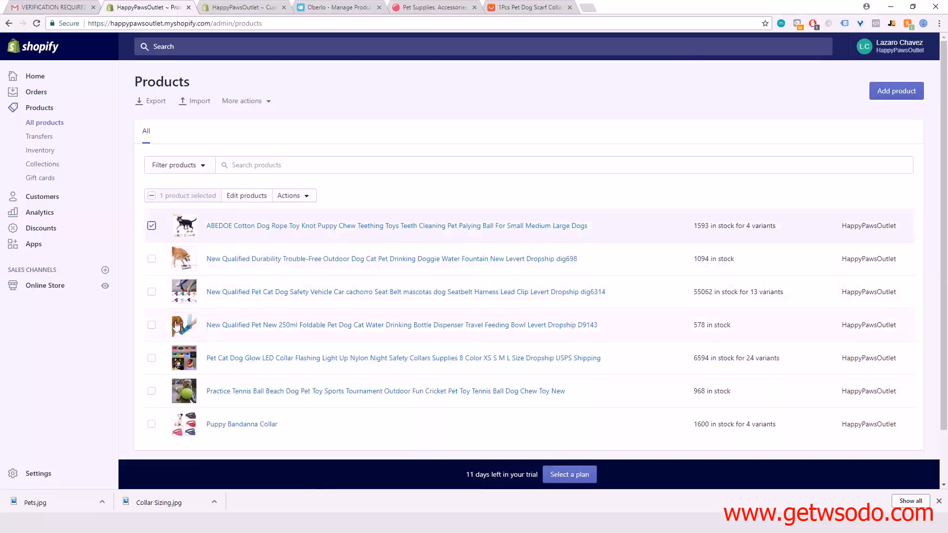
pyautogui.scroll(-1, 156, 357)
pyautogui.click(152, 344)
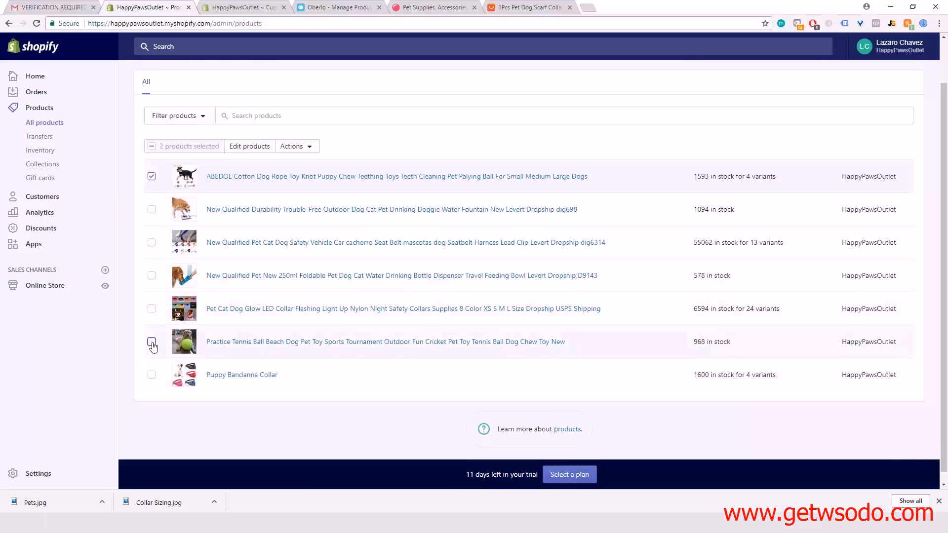
pyautogui.click(304, 147)
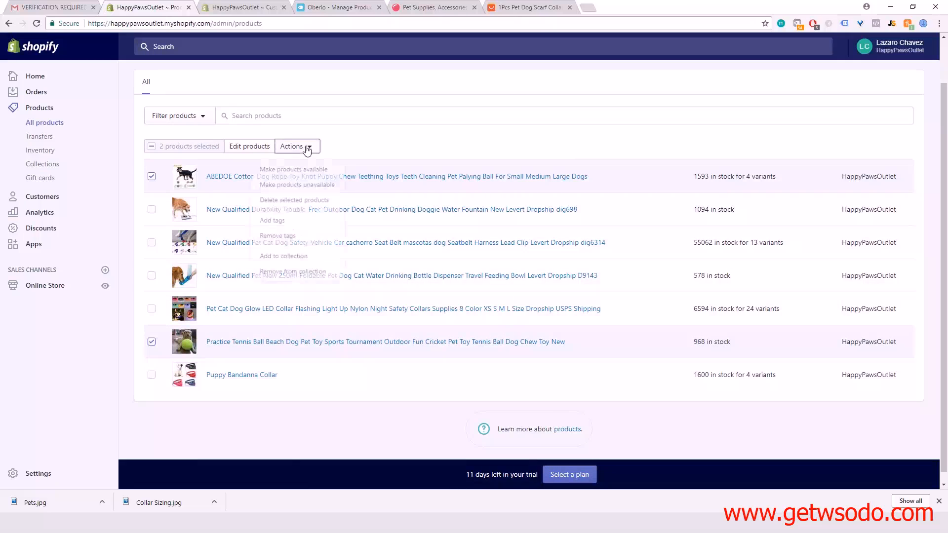
pyautogui.click(305, 267)
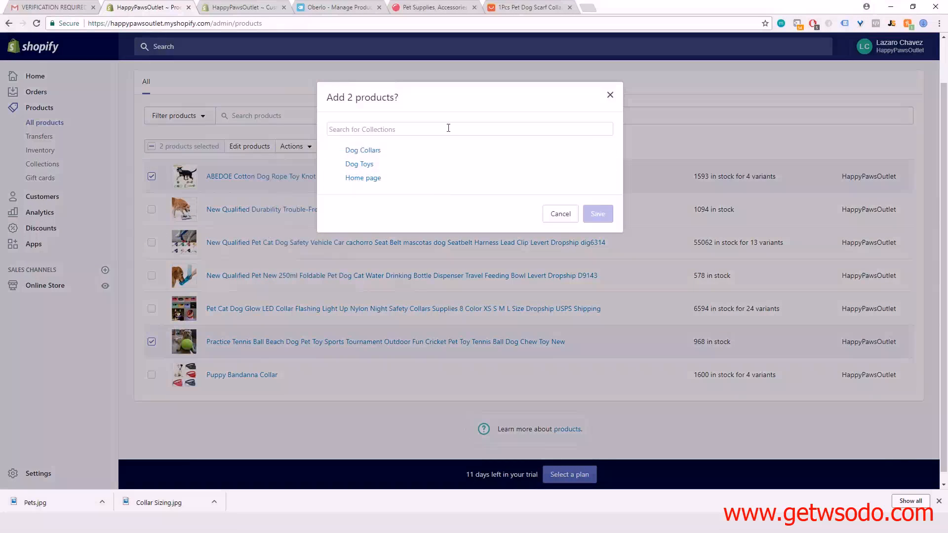
pyautogui.click(366, 170)
pyautogui.click(599, 243)
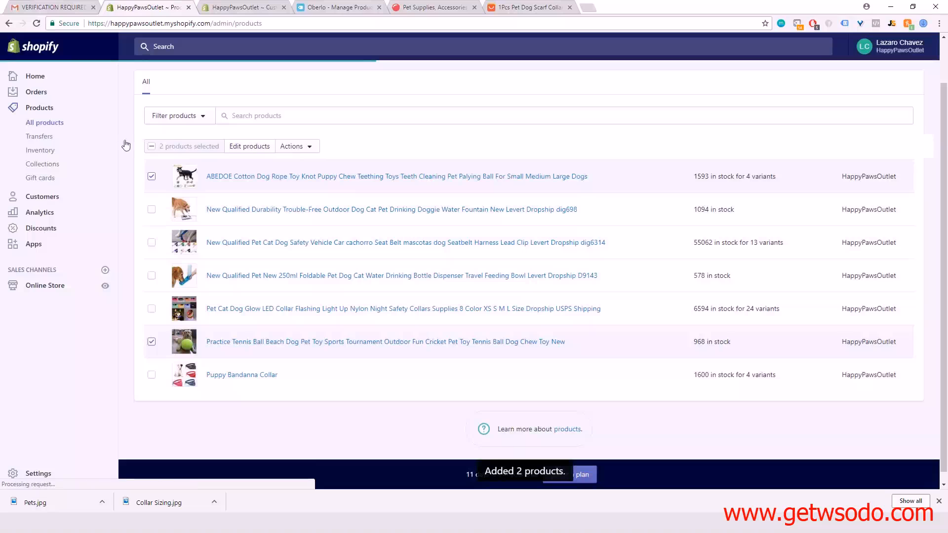
# Add a Dog Toys item linked to the Dog Toys collection to the Categories navigation menu and save the menu.
pyautogui.click(43, 290)
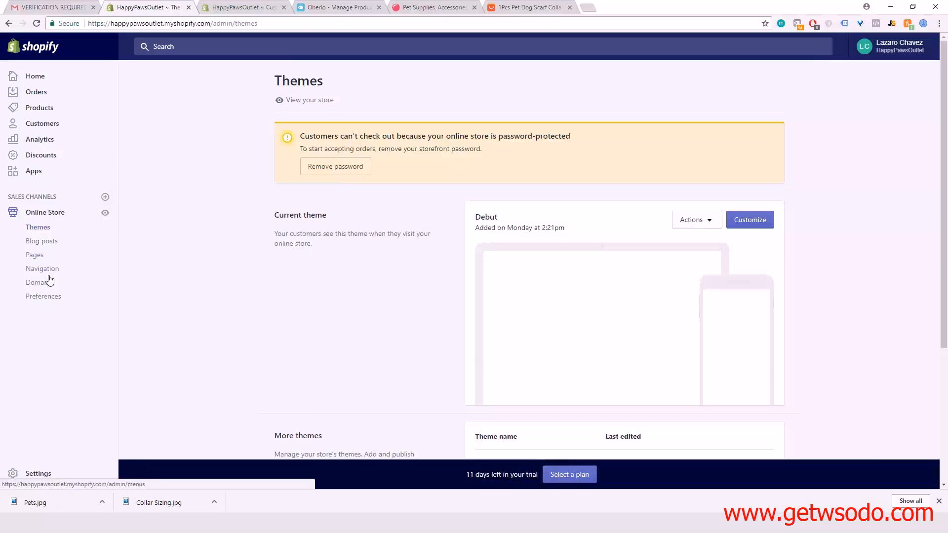
pyautogui.click(49, 270)
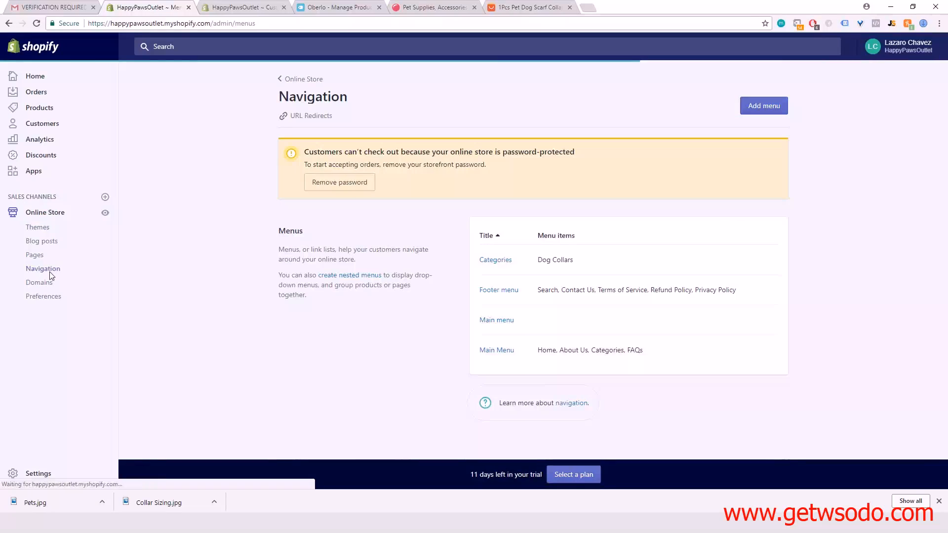
pyautogui.click(501, 261)
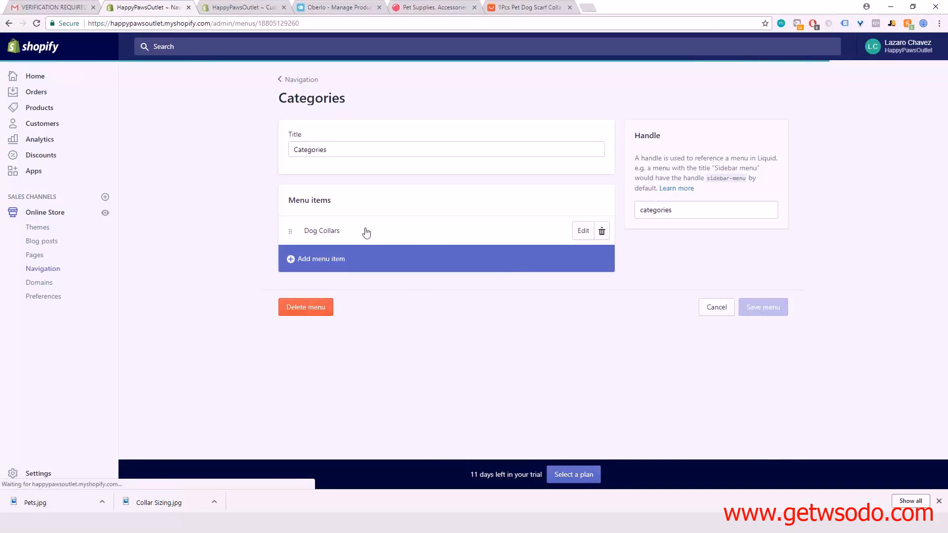
pyautogui.click(302, 259)
pyautogui.click(367, 265)
pyautogui.write('Dog Toys')
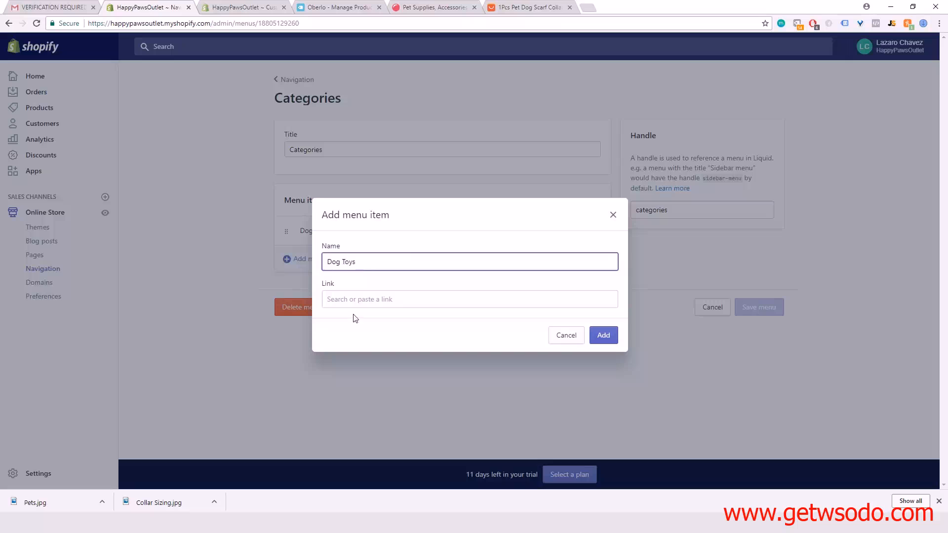
pyautogui.click(357, 300)
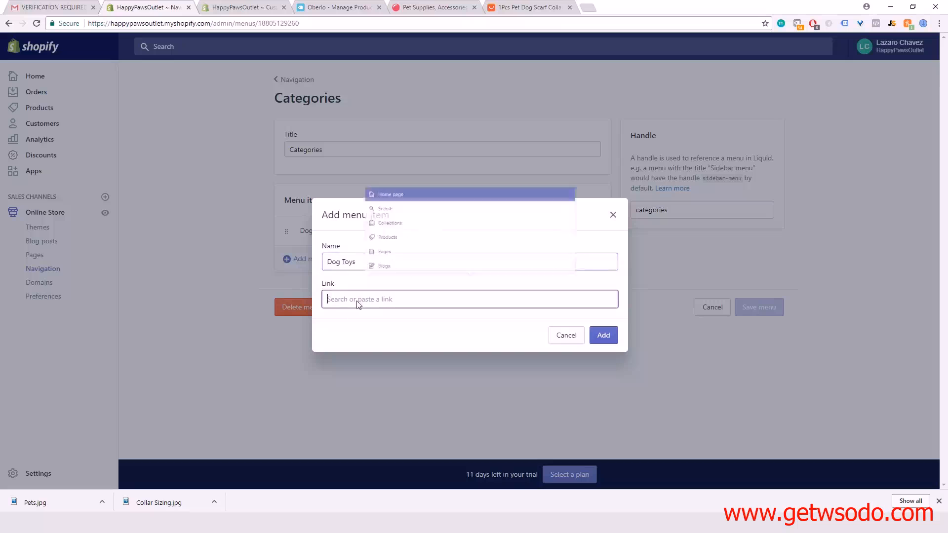
pyautogui.click(401, 203)
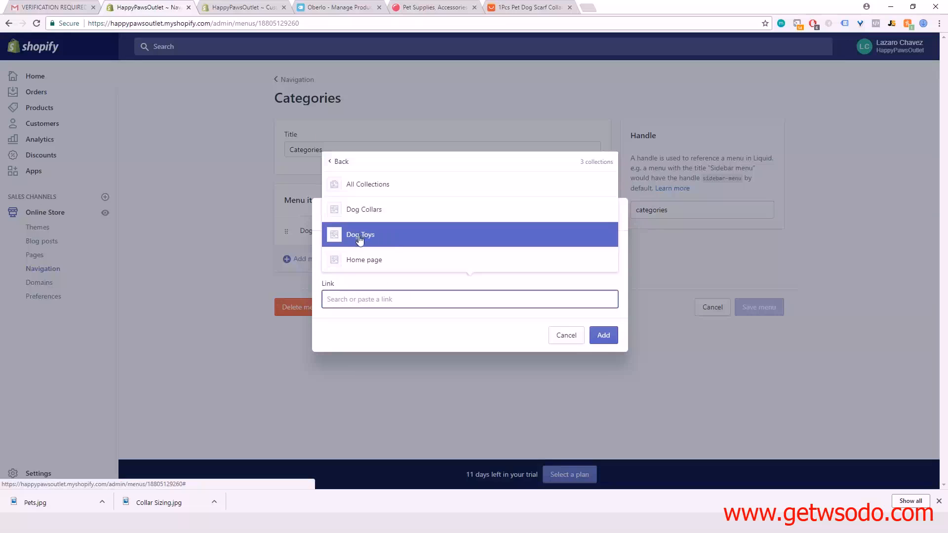
pyautogui.click(410, 232)
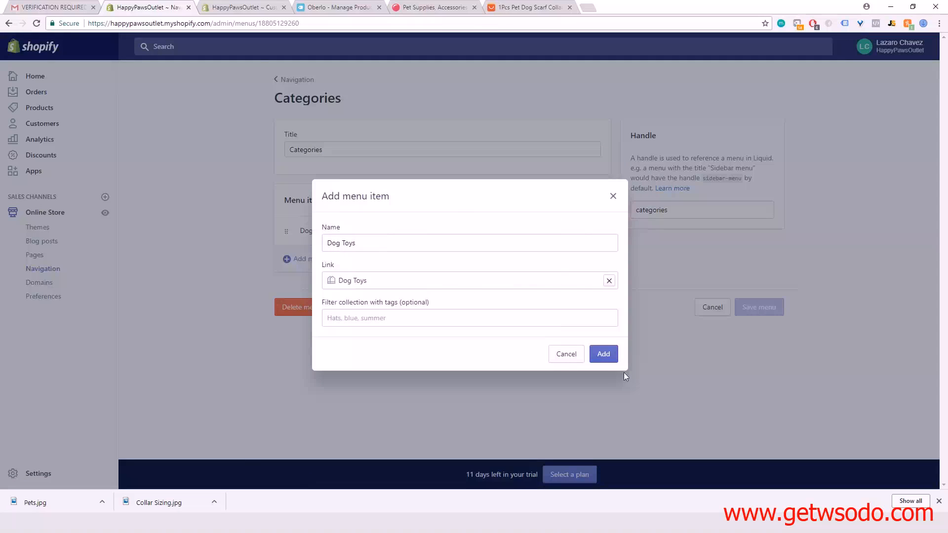
pyautogui.click(603, 354)
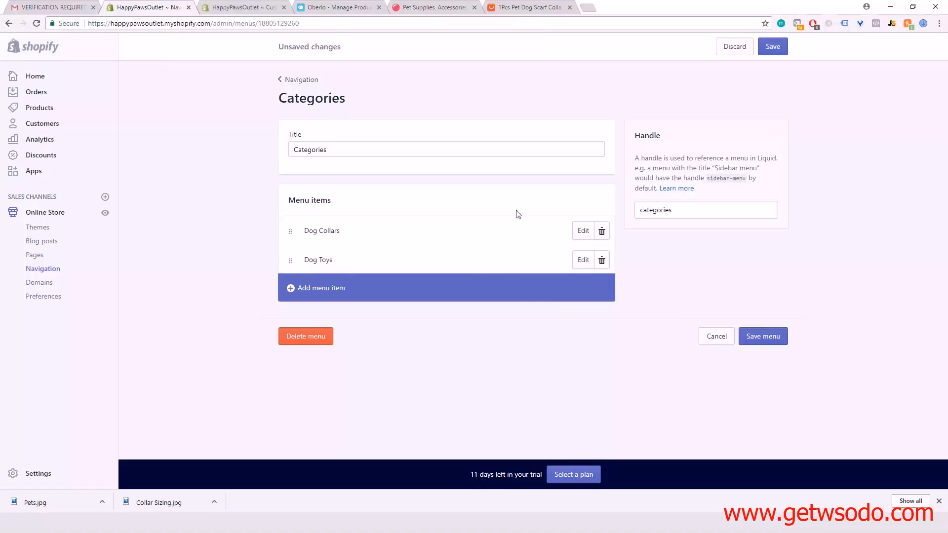
pyautogui.click(766, 340)
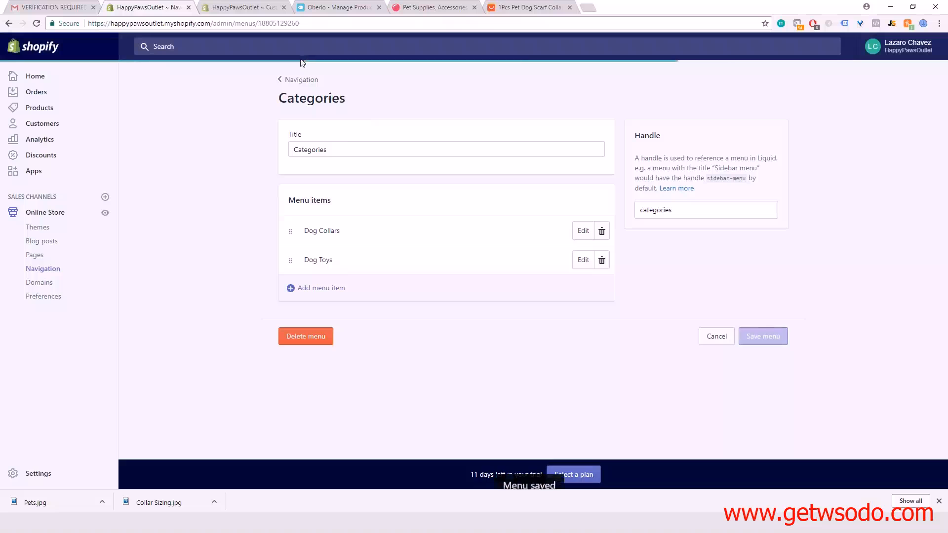
# Reapply the Main Menu's Categories item with its All Collections link and save the menu.
pyautogui.click(297, 79)
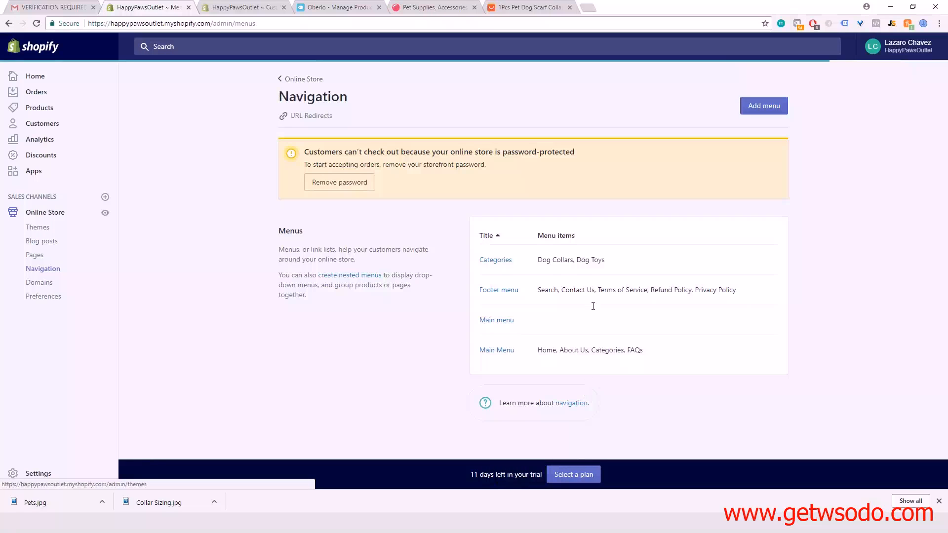
pyautogui.click(502, 351)
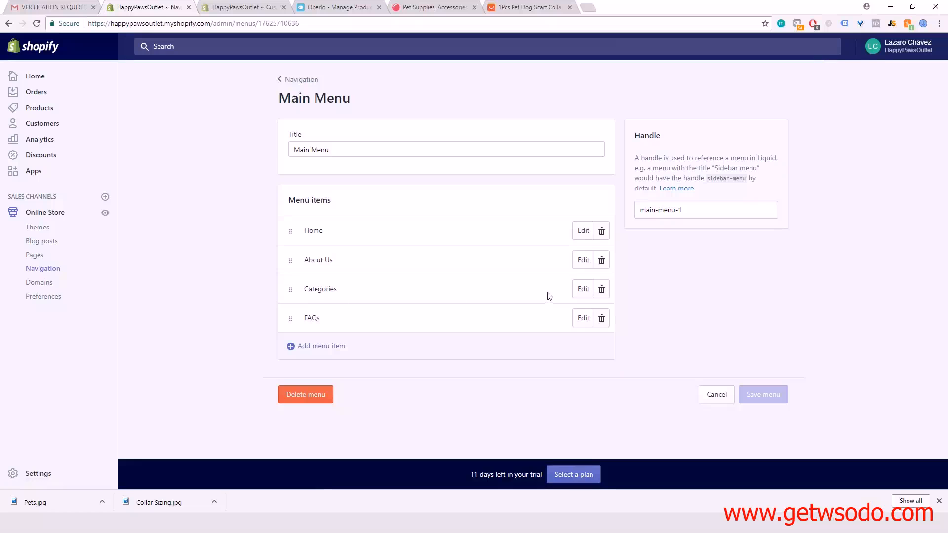
pyautogui.click(584, 290)
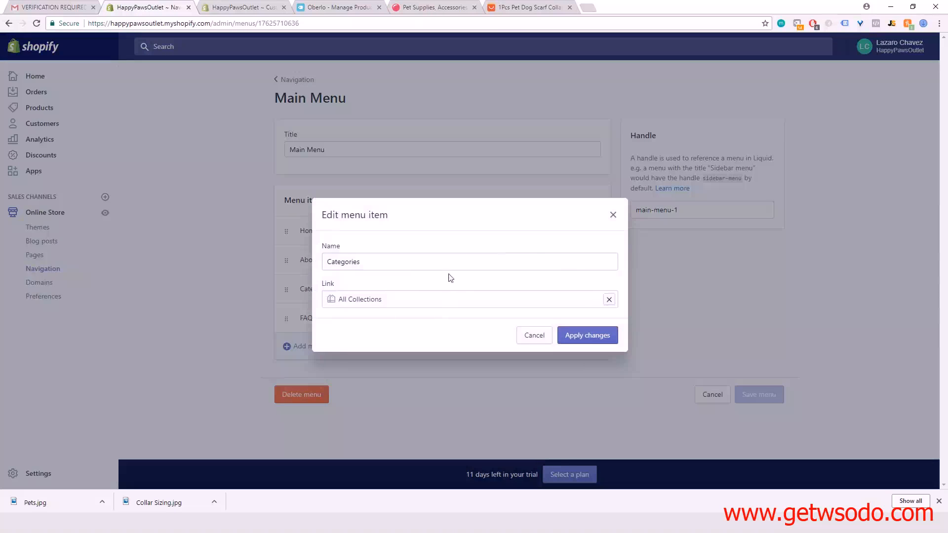
pyautogui.click(584, 333)
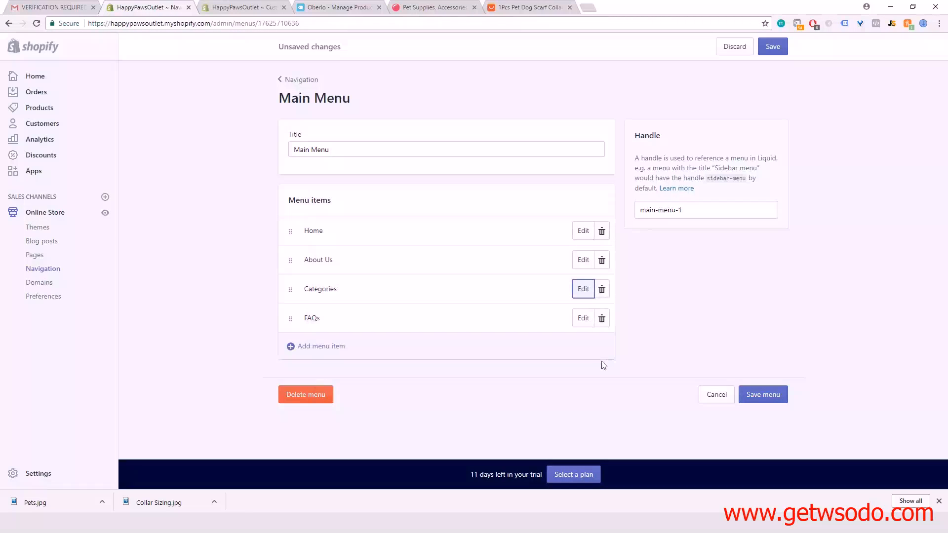
pyautogui.click(777, 51)
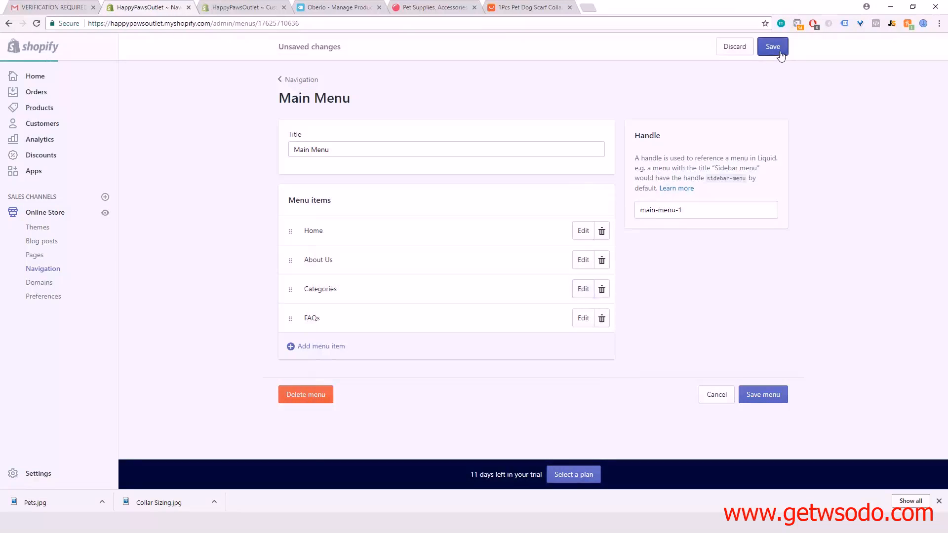
# Reload the theme editor and check the Categories submenu in the mobile preview and the desktop preview.
pyautogui.click(236, 7)
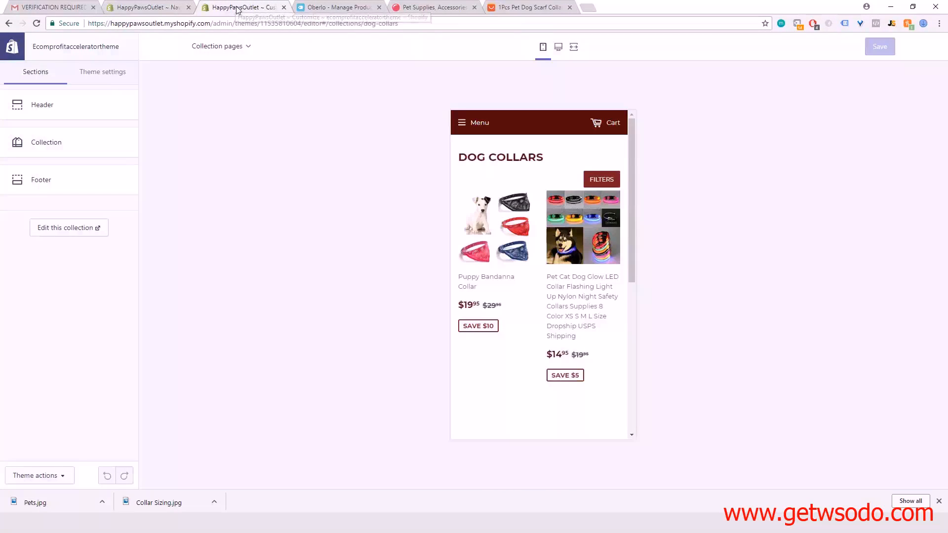
pyautogui.click(37, 24)
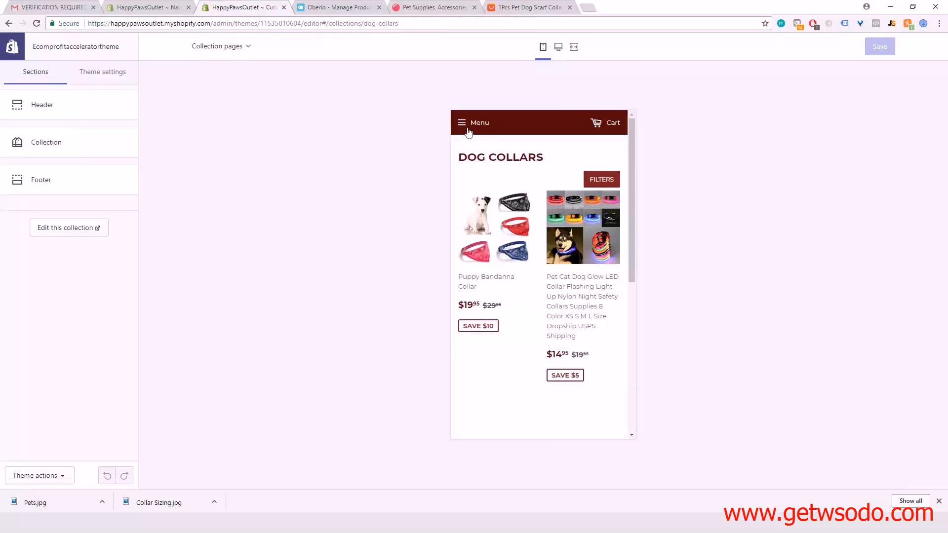
pyautogui.click(462, 126)
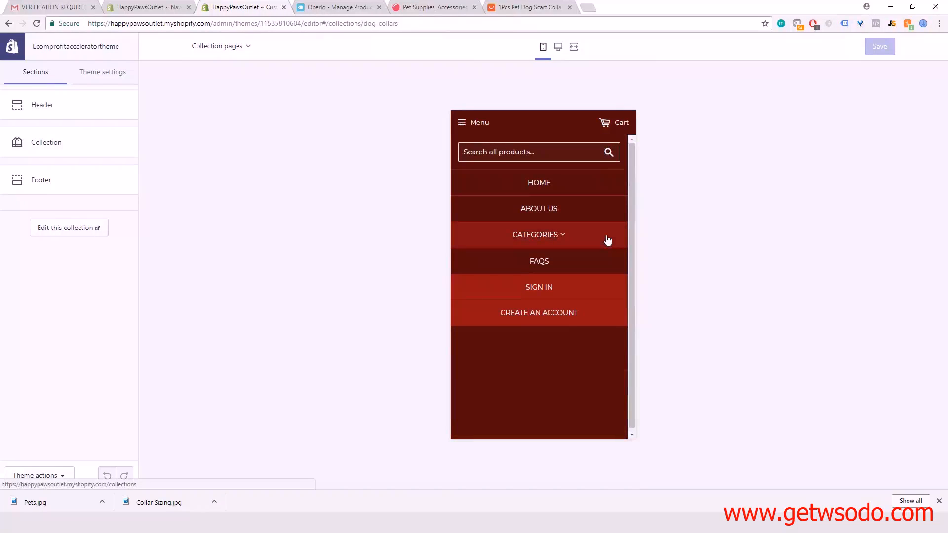
pyautogui.click(608, 241)
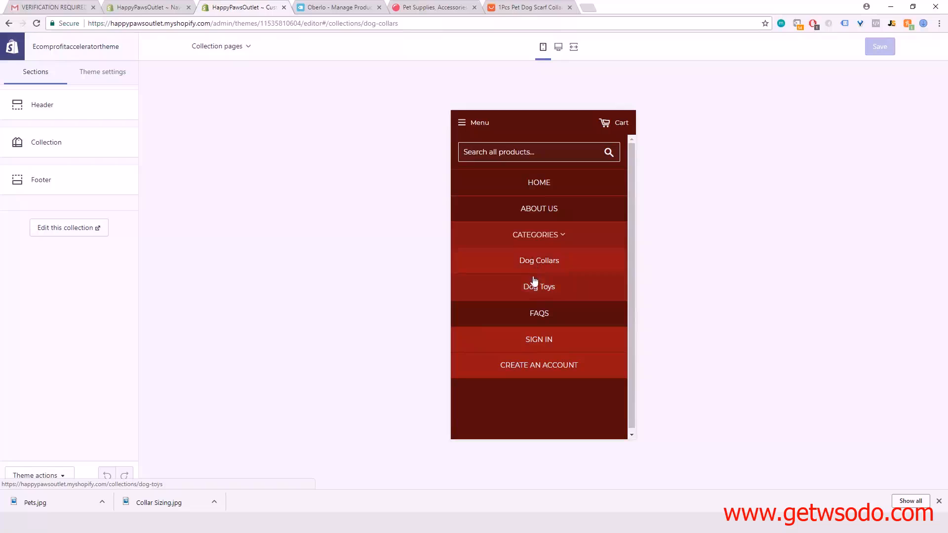
pyautogui.click(564, 50)
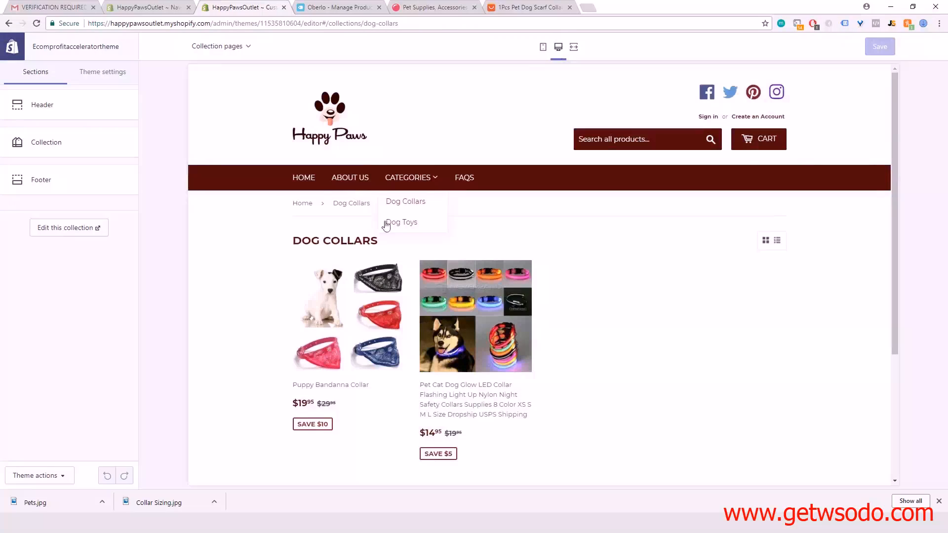